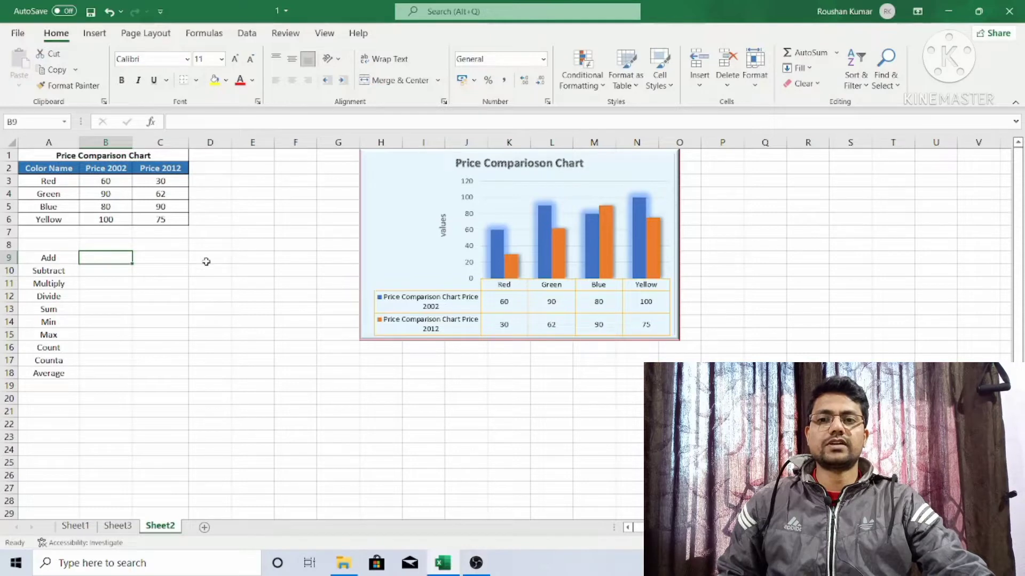
Add the Red prices for 2002 and 2012 in cell B9 with the formula =B3+C3.
mouse_move(500, 256)
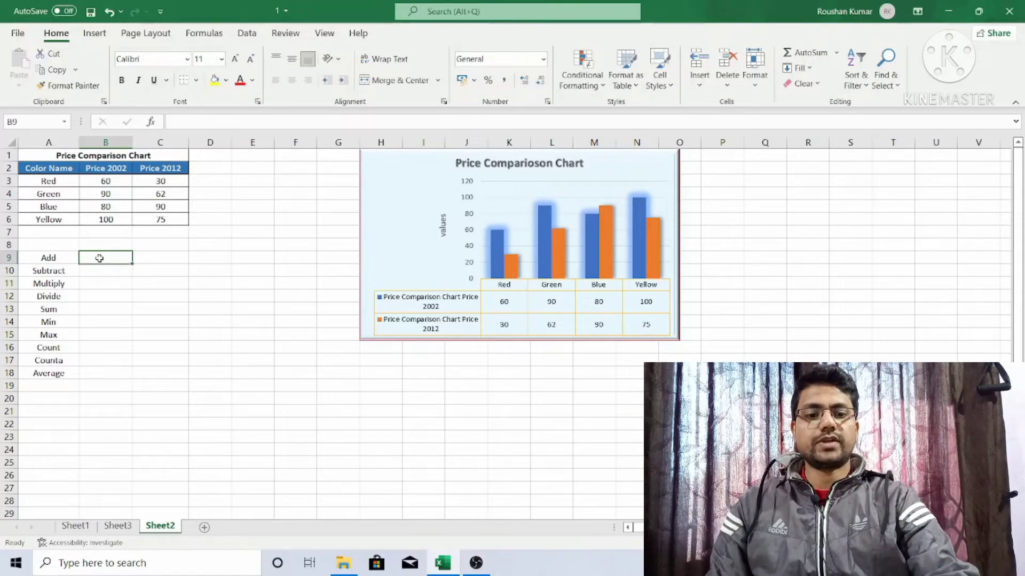
type("=")
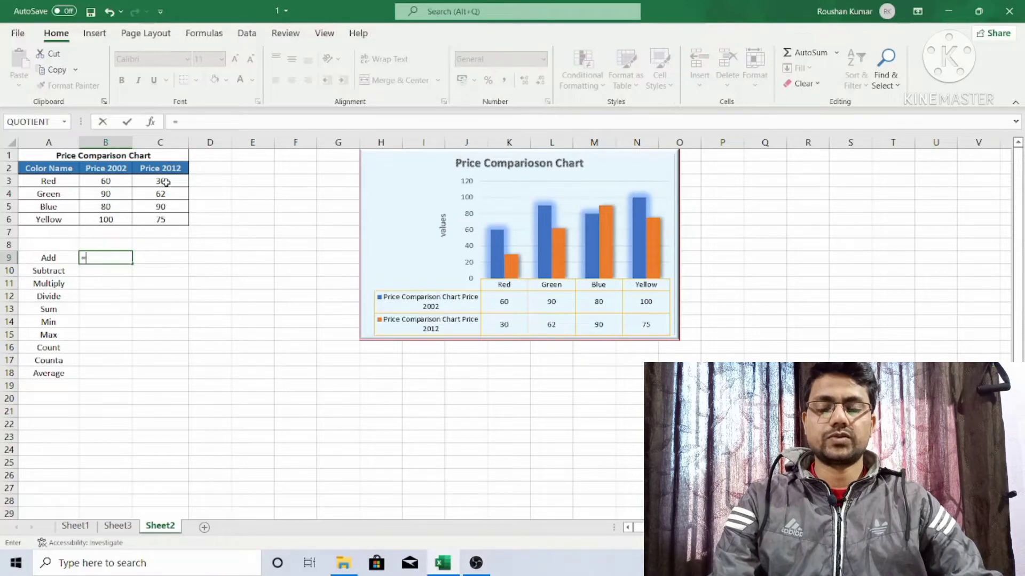
left_click(109, 181)
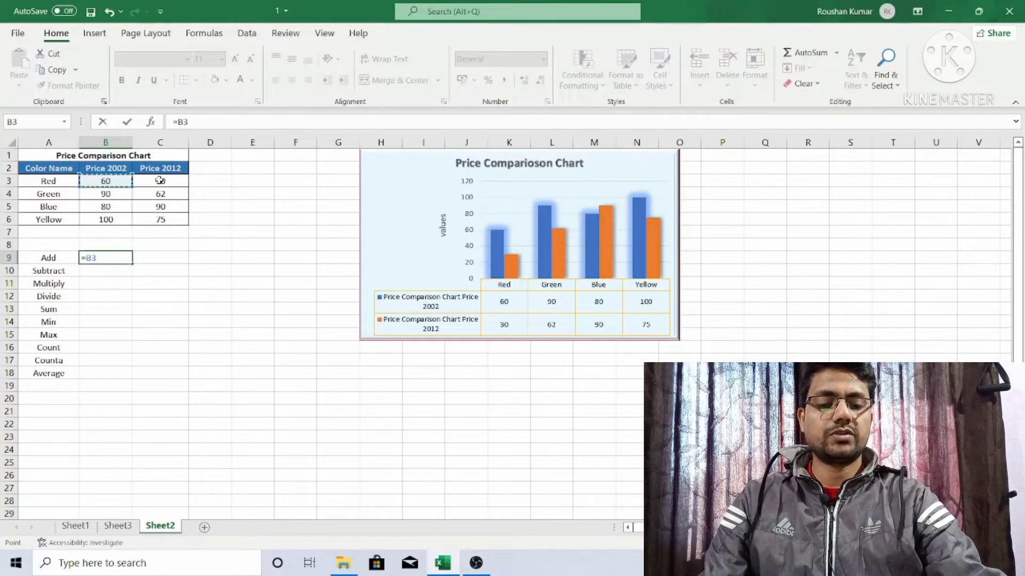
type("+")
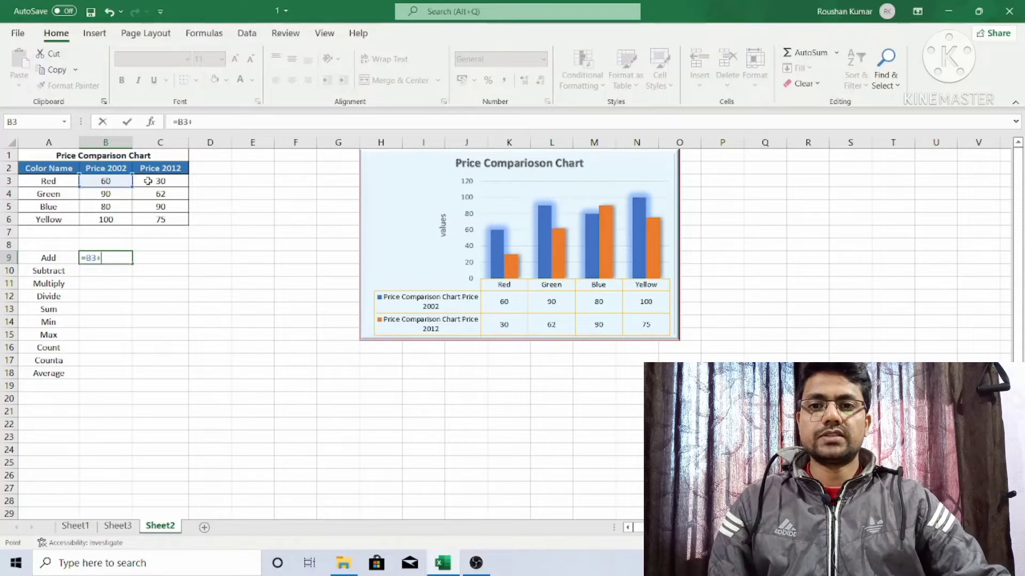
left_click(146, 181)
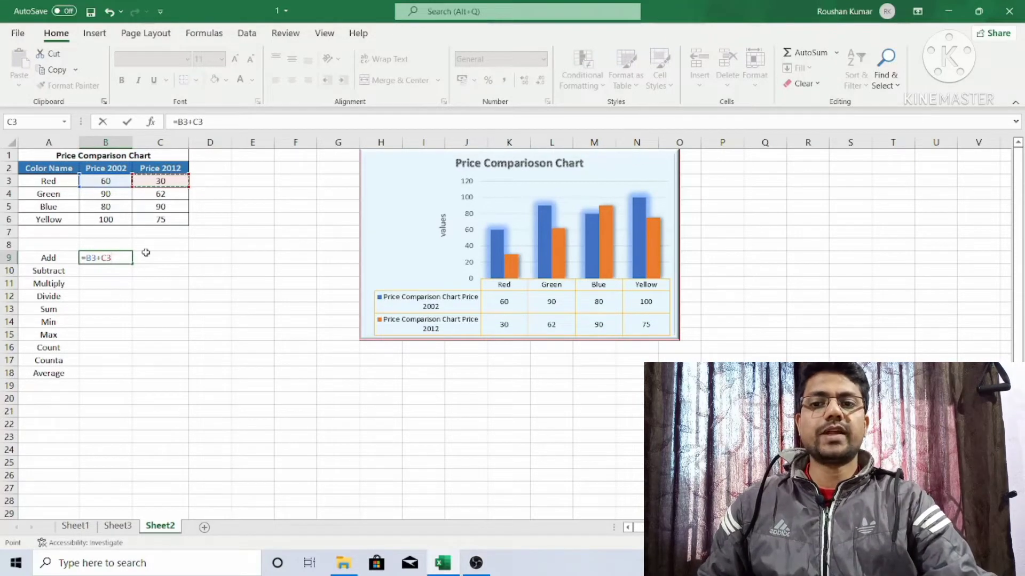
key("Return")
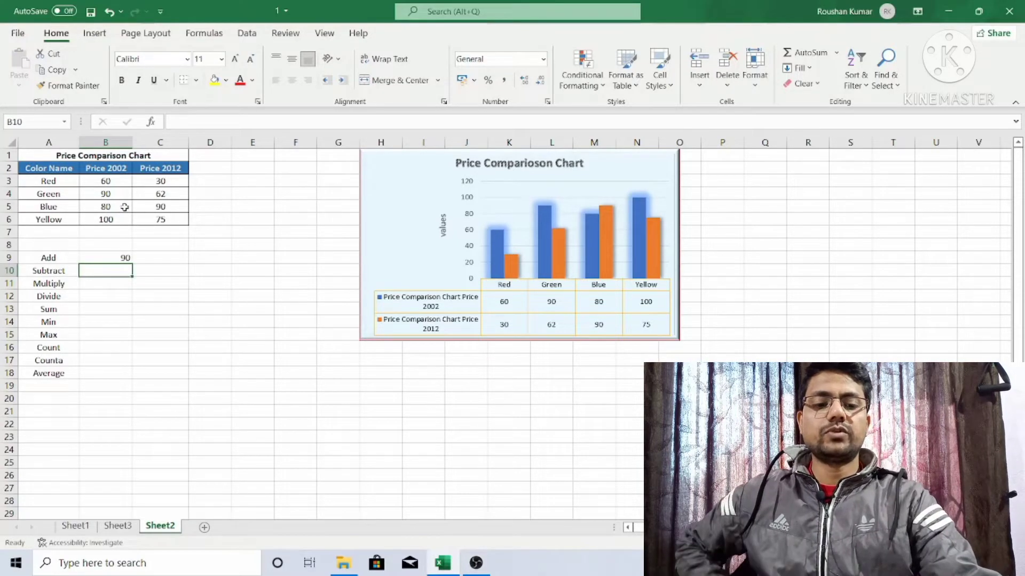
Subtract Red's 2012 price from its 2002 price in cell B10 with the formula =B3-C3.
type("=")
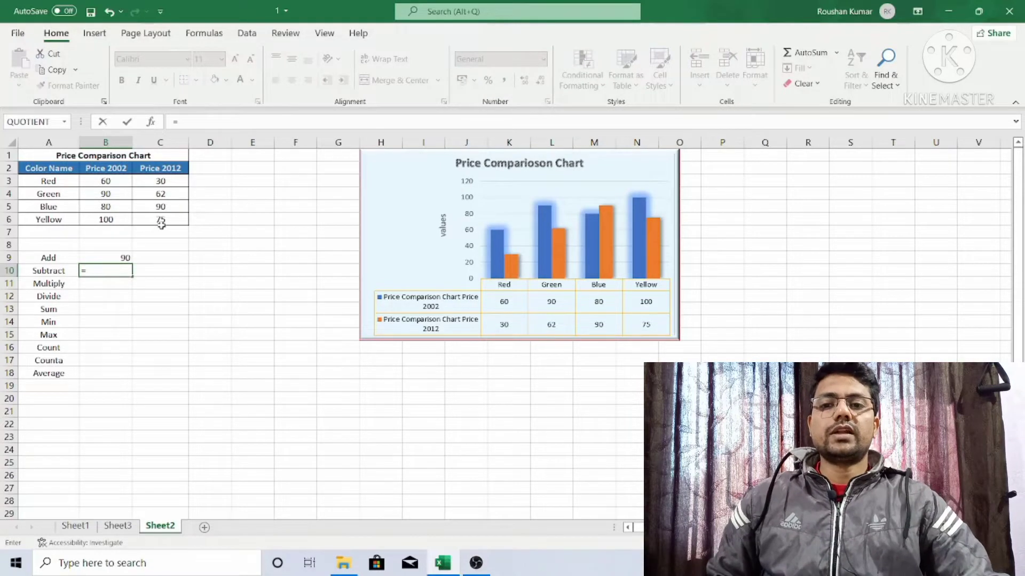
left_click(110, 180)
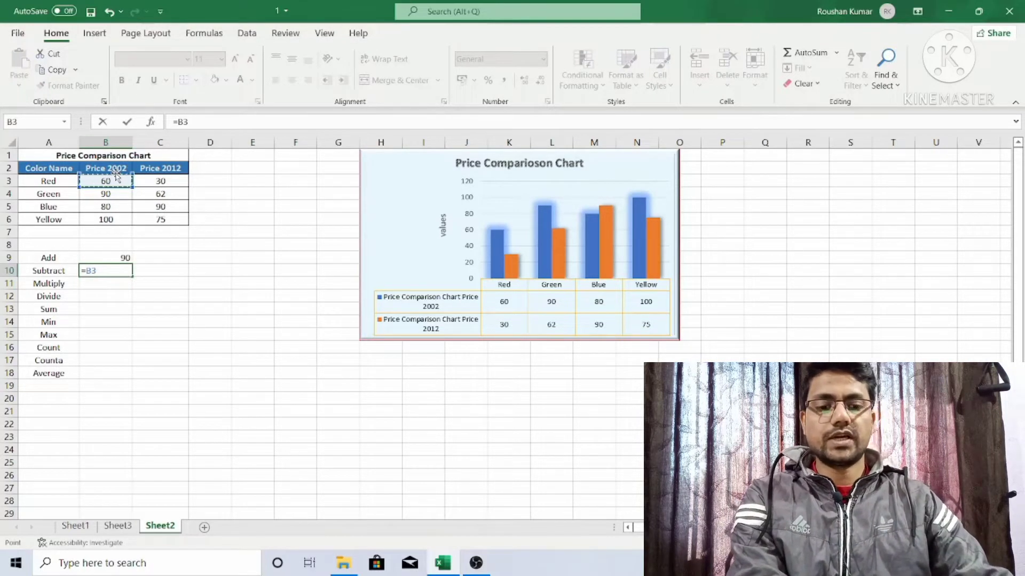
type("-")
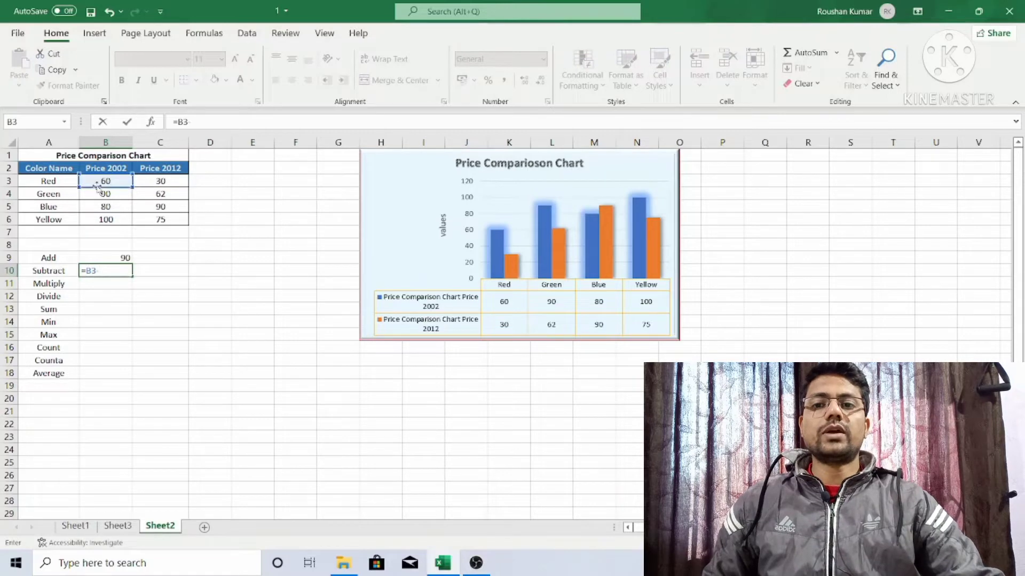
left_click(172, 182)
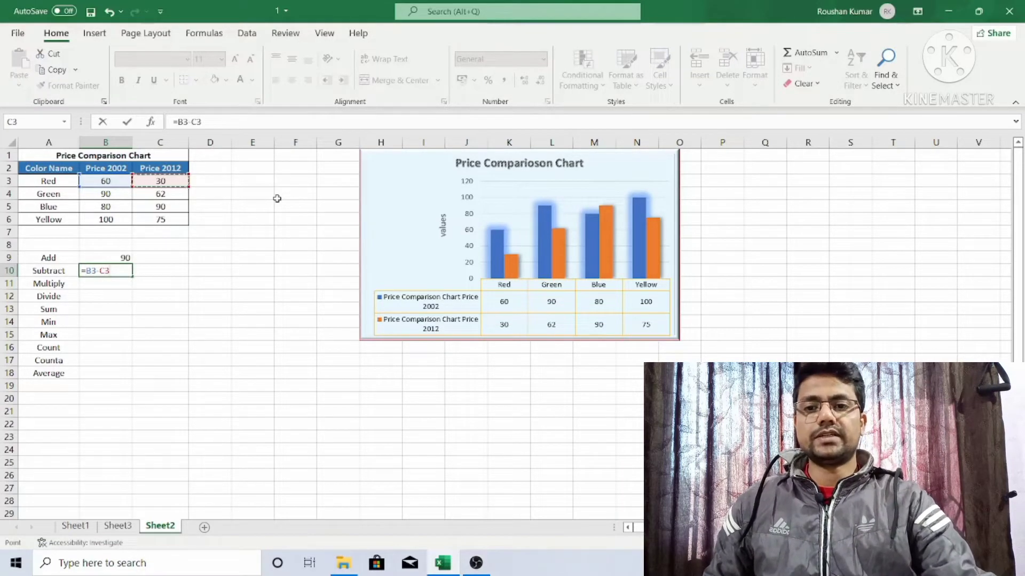
key("Return")
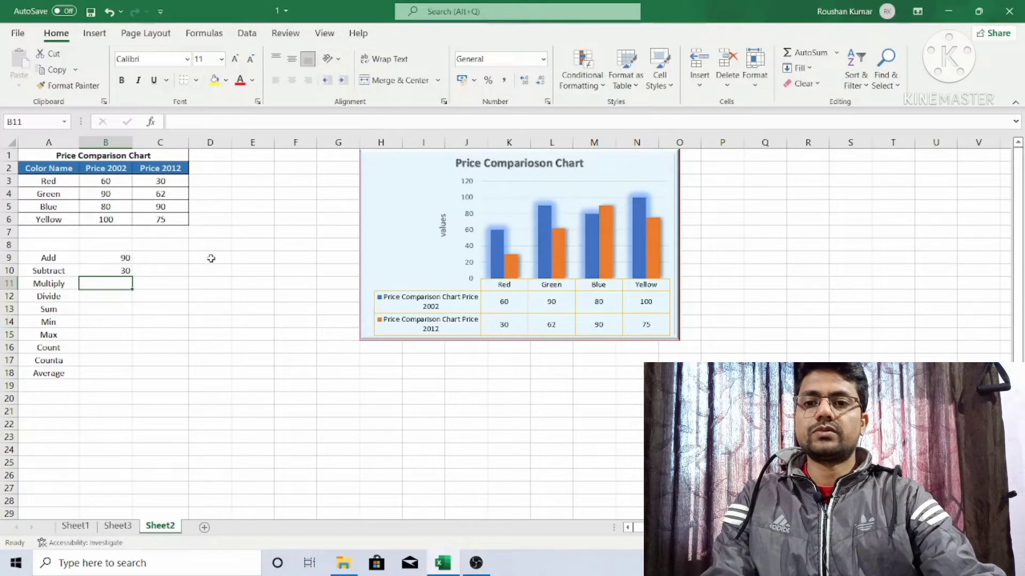
Multiply the two Red prices in cell B11 with the formula =B3*C3.
type("=")
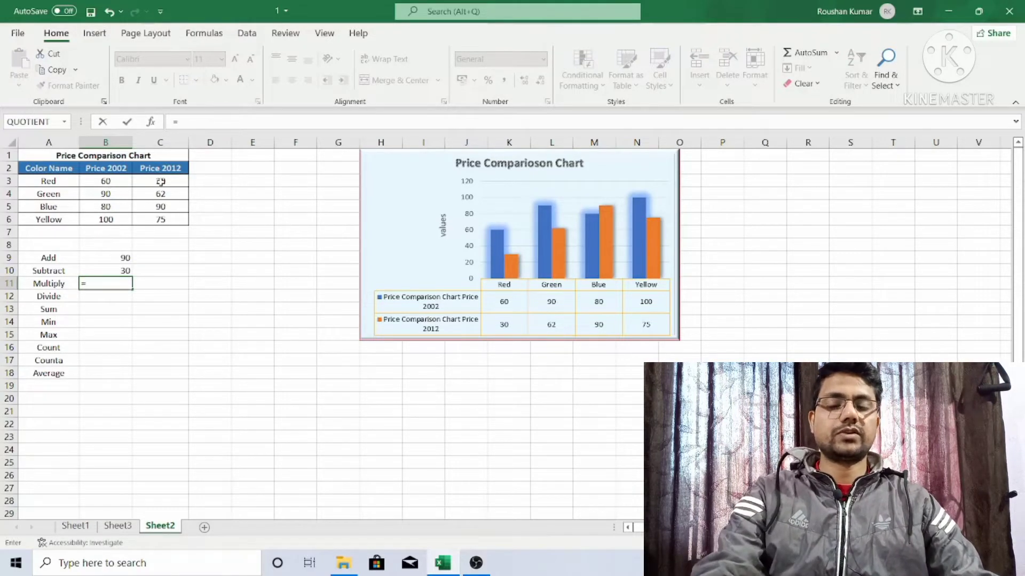
left_click(113, 183)
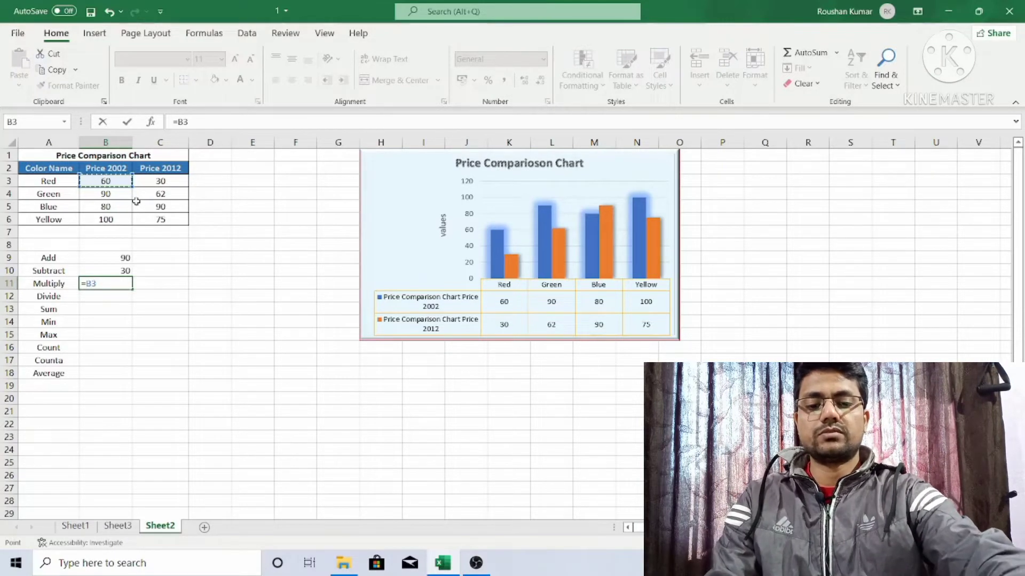
type("*")
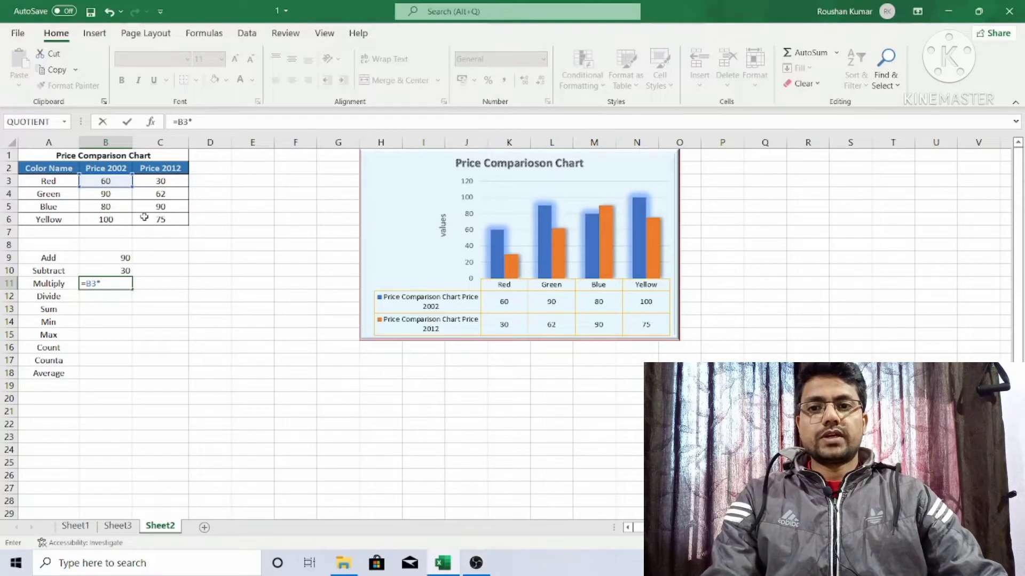
left_click(155, 183)
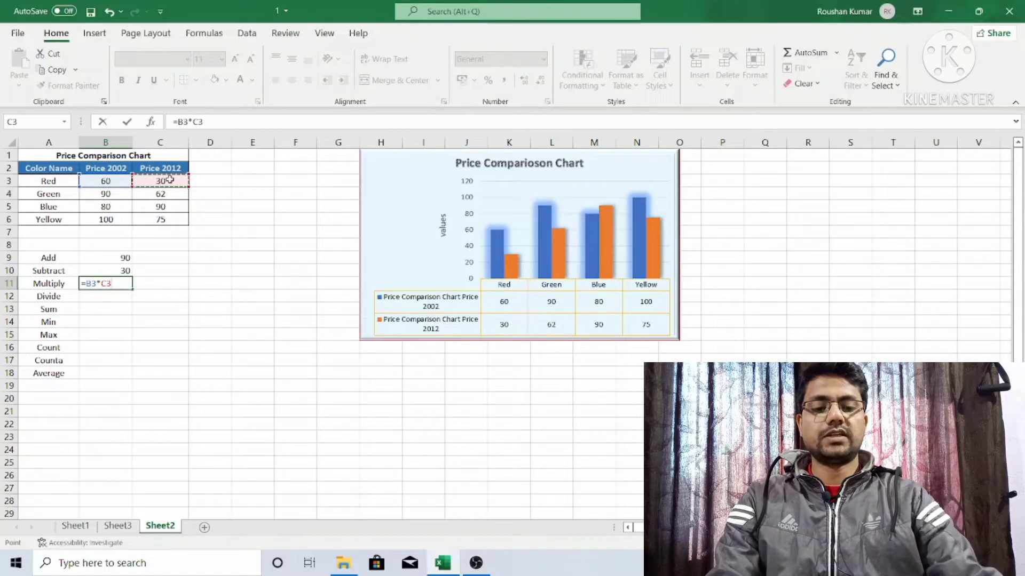
key("Return")
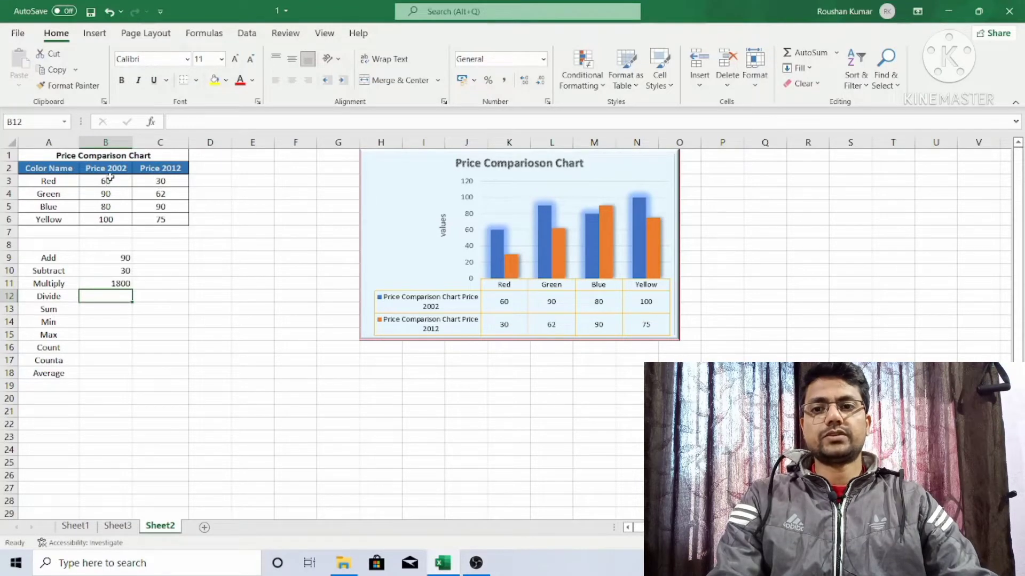
Divide Red's 2002 price by its 2012 price in cell B12 with the formula =B3/C3.
type("=")
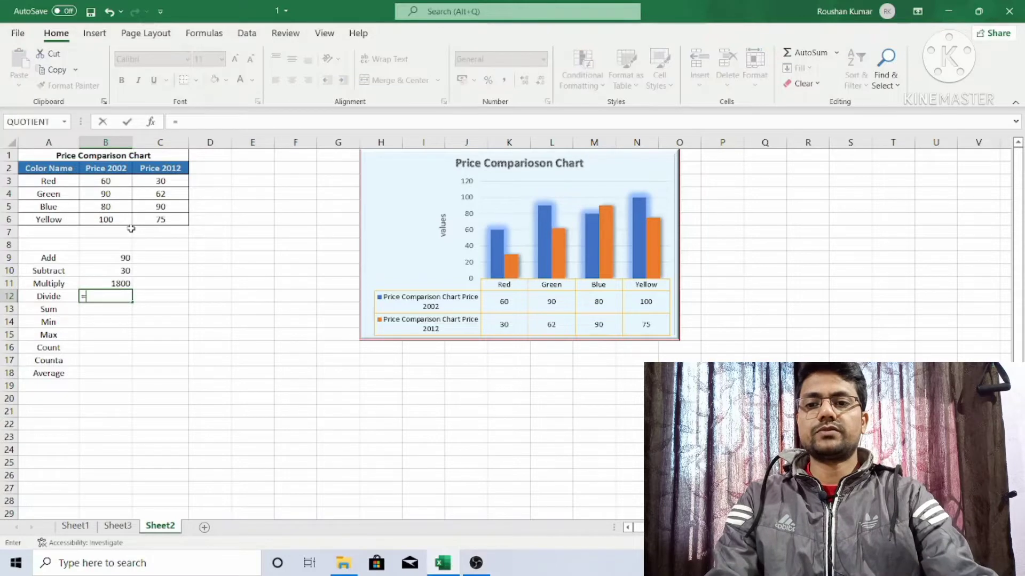
left_click(119, 183)
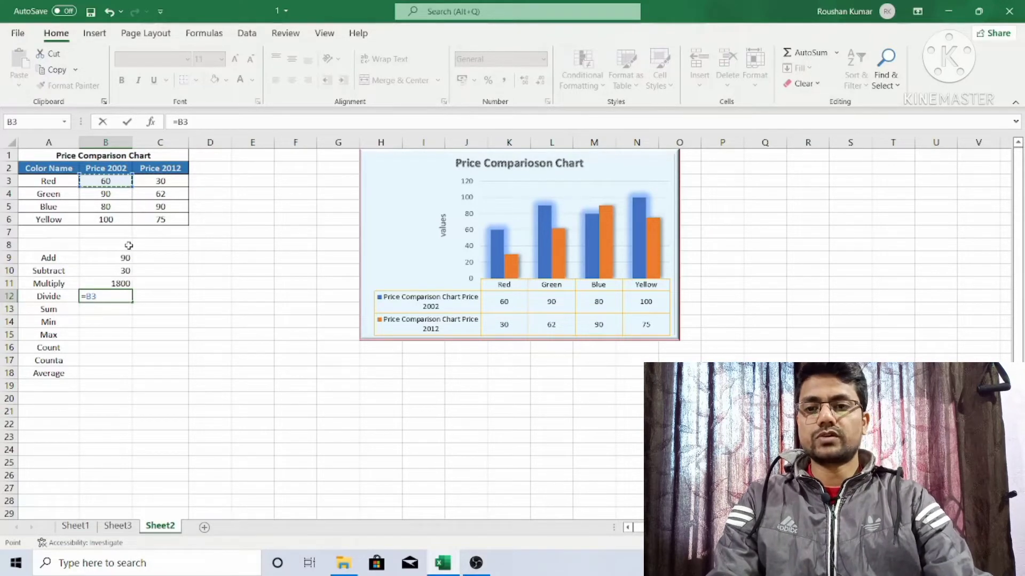
type("/")
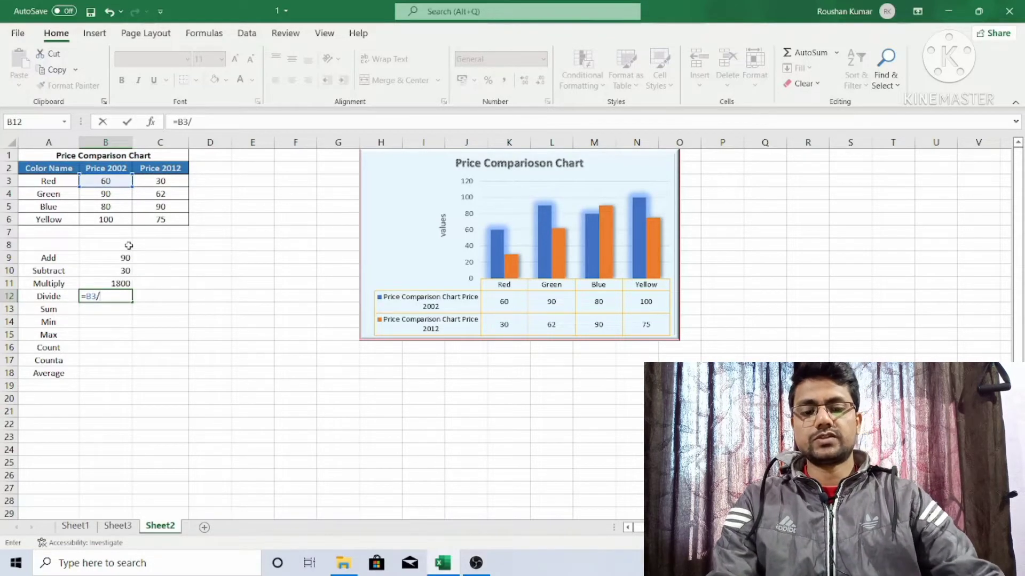
left_click(163, 182)
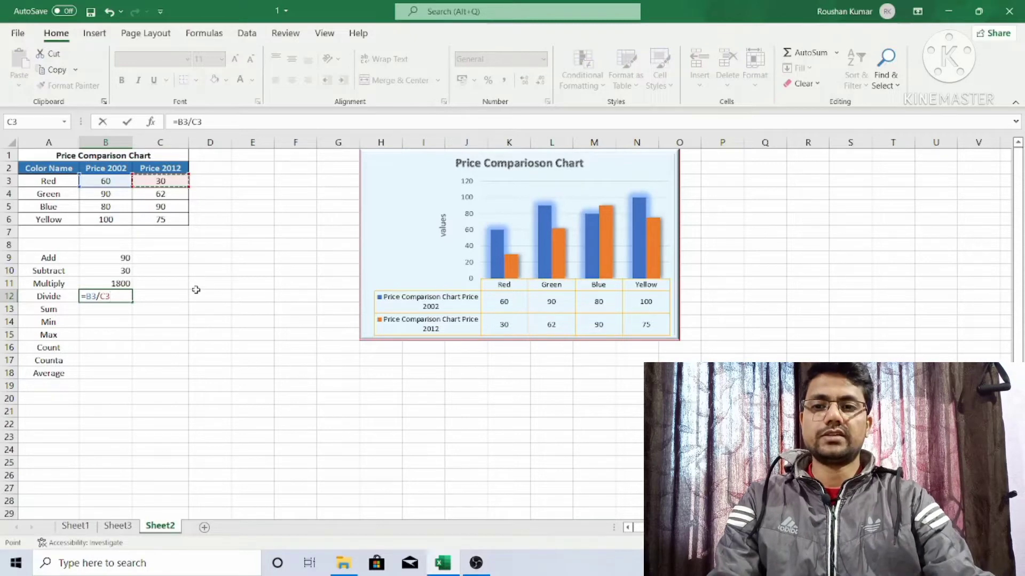
key("Return")
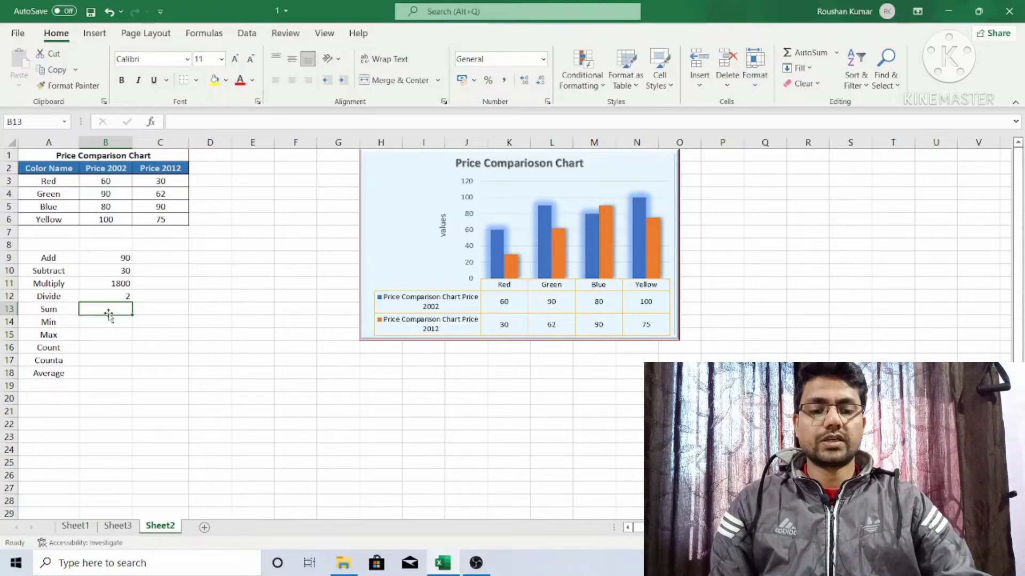
Insert the SUM function in cell B13 to total the Price 2002 values in B3:B6.
left_click(151, 122)
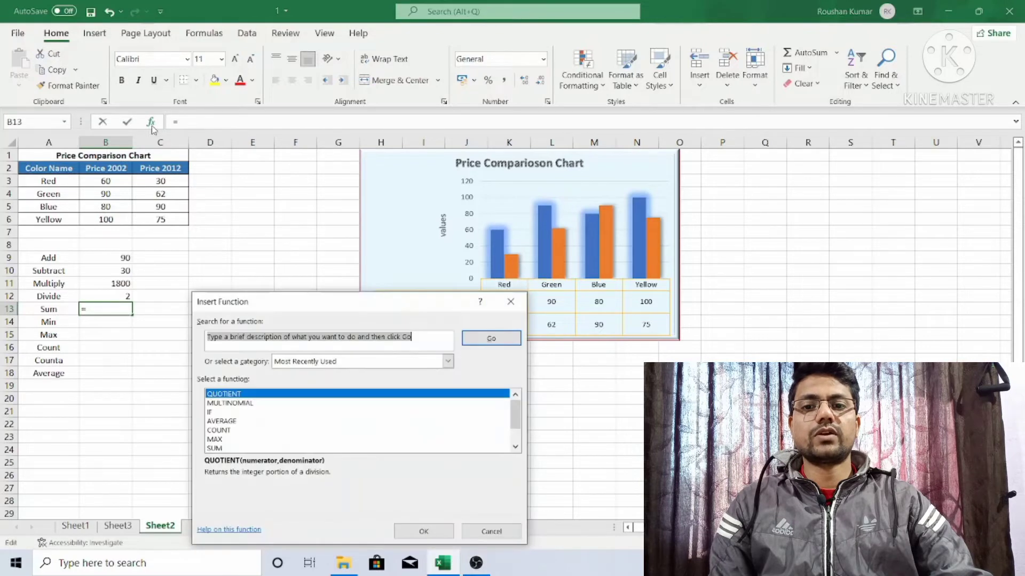
left_click(218, 449)
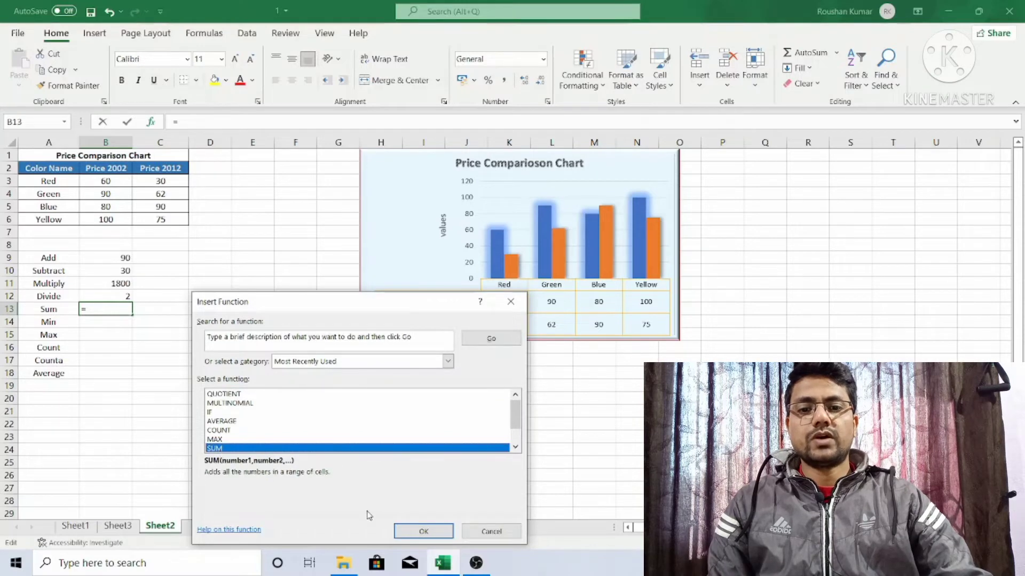
left_click(427, 533)
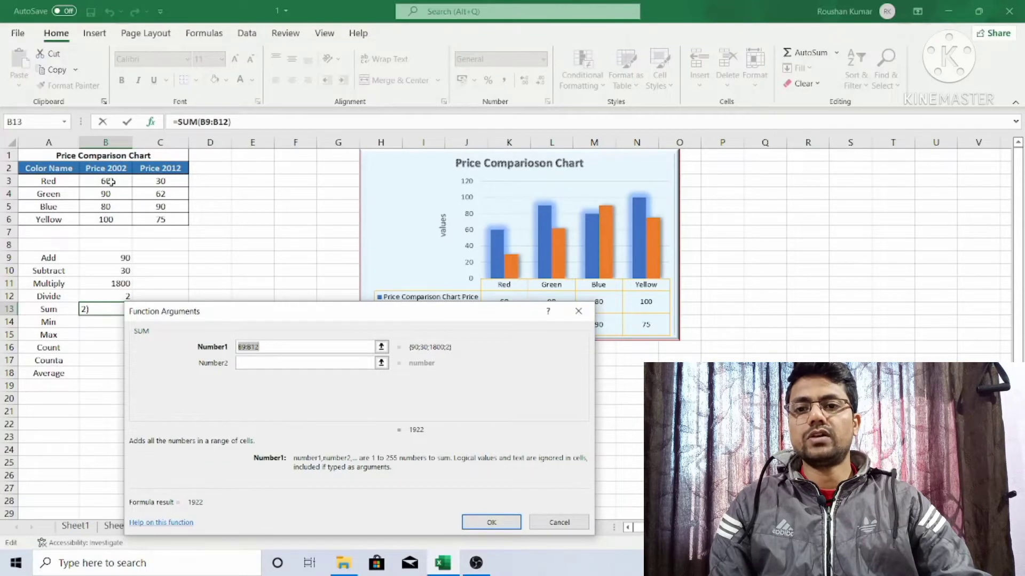
left_click_drag(108, 182, 110, 219)
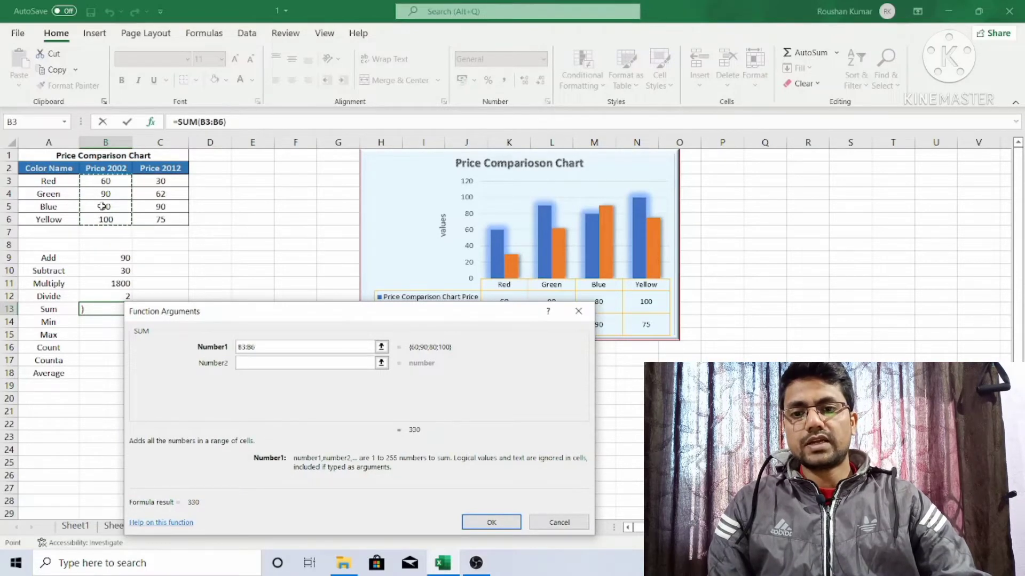
left_click(479, 524)
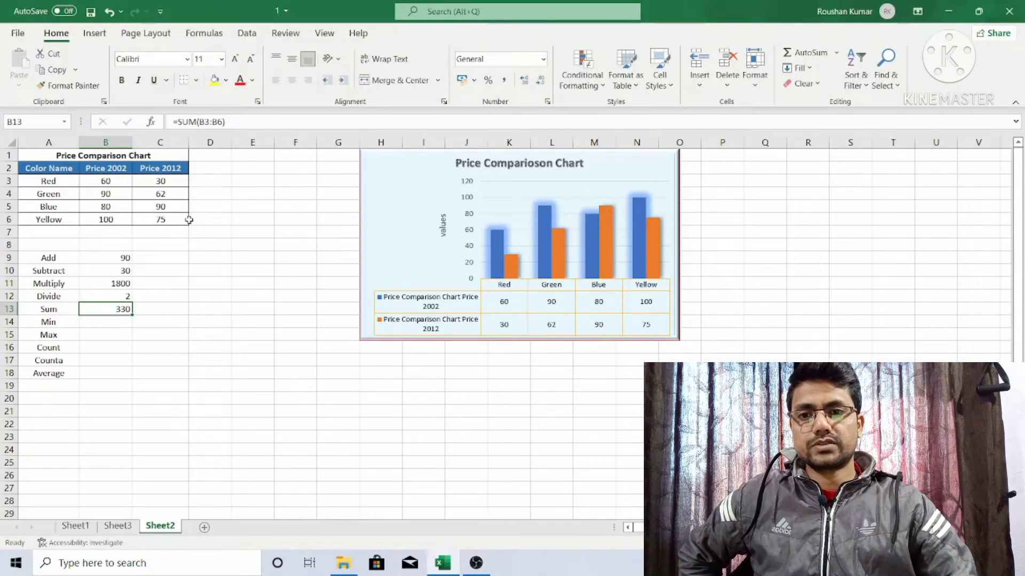
Insert the MIN function in cell B14 to find the smallest price in the range B3:C6.
left_click(91, 327)
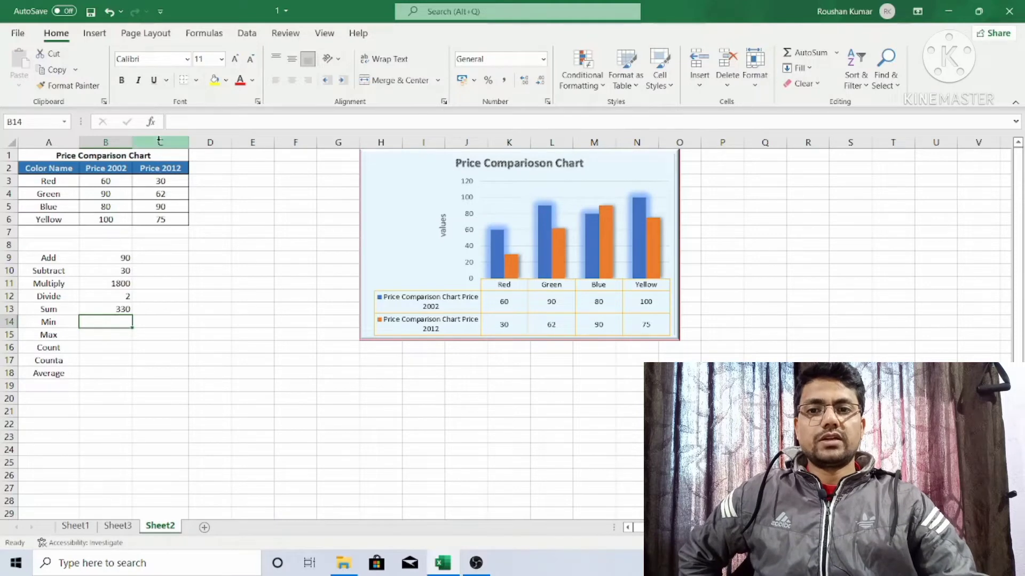
left_click(152, 123)
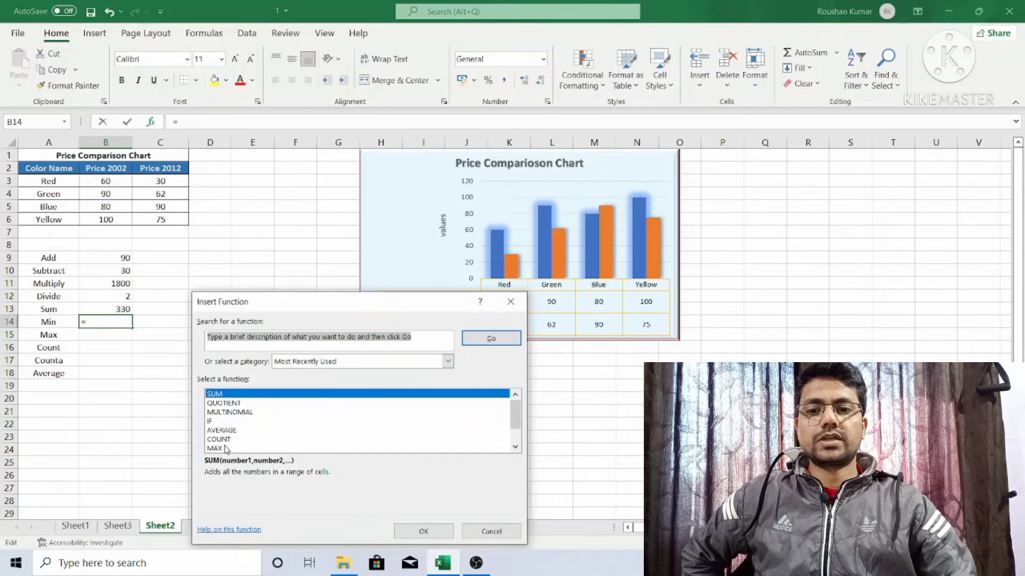
scroll(241, 430, "down", 1)
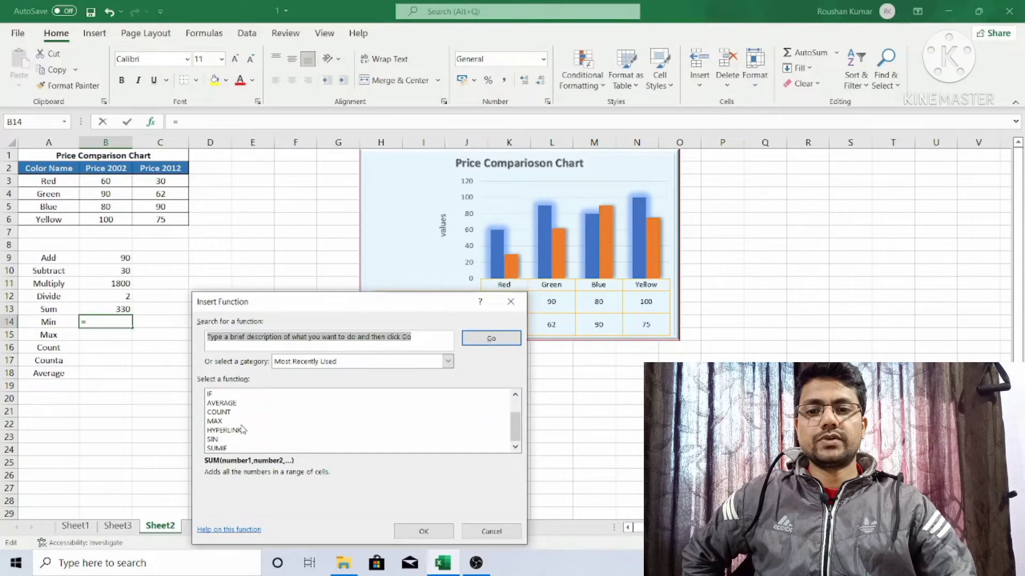
scroll(239, 425, "up", 1)
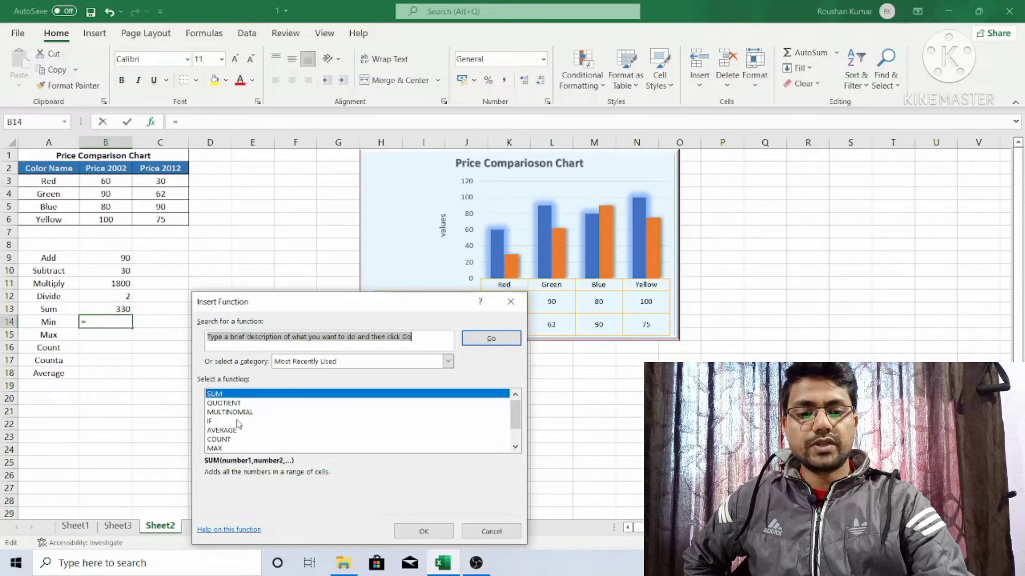
type("min")
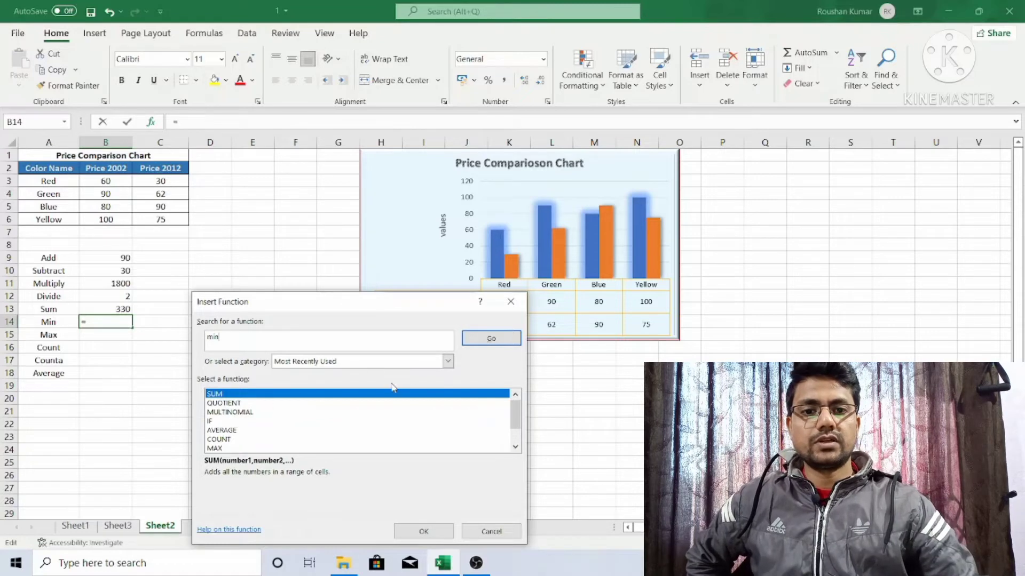
left_click(507, 344)
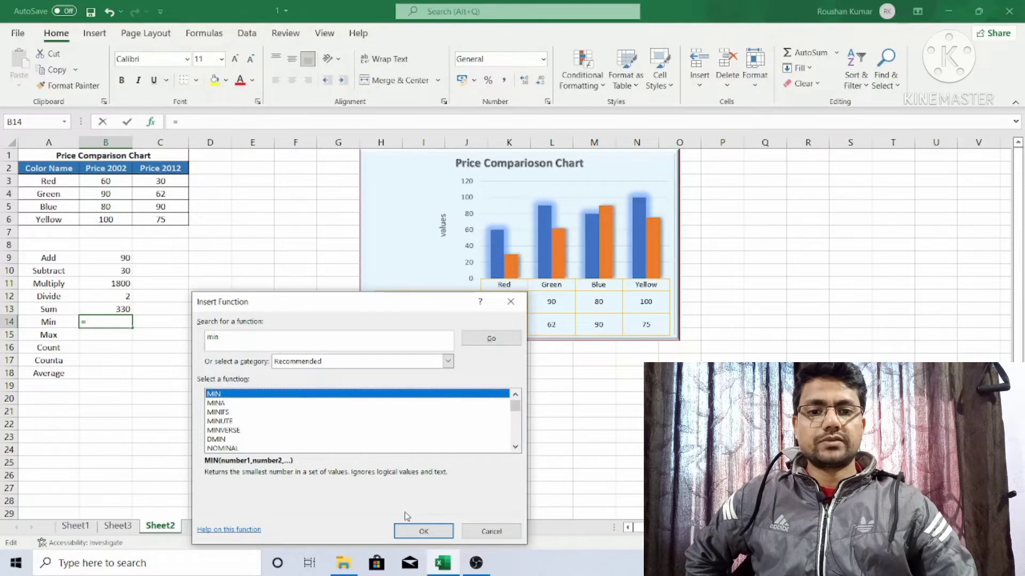
left_click(401, 531)
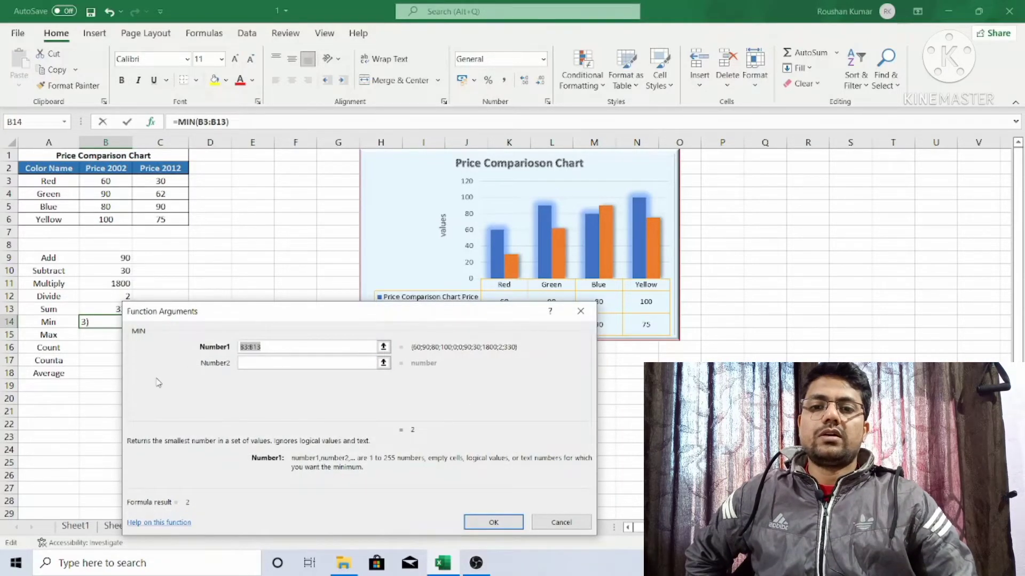
left_click_drag(270, 314, 316, 255)
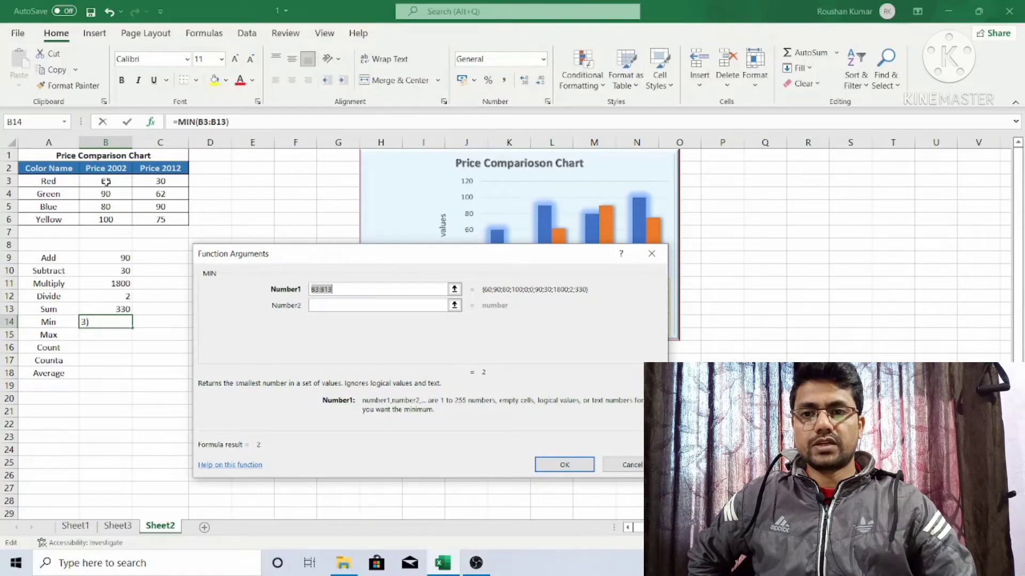
left_click_drag(106, 182, 168, 220)
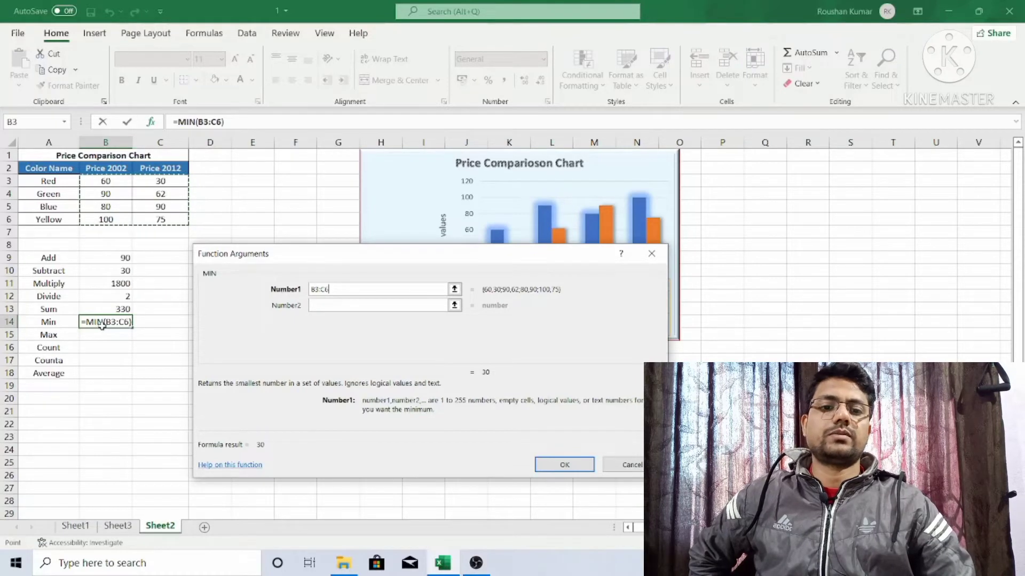
left_click(560, 466)
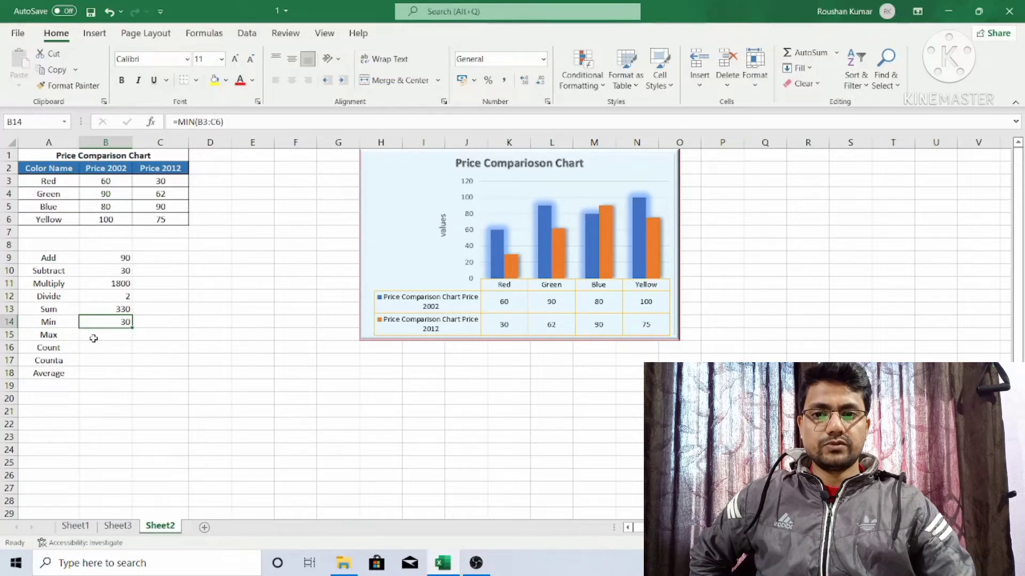
Insert the MAX function in cell B15 to find the largest price in the range B3:C6.
left_click(94, 338)
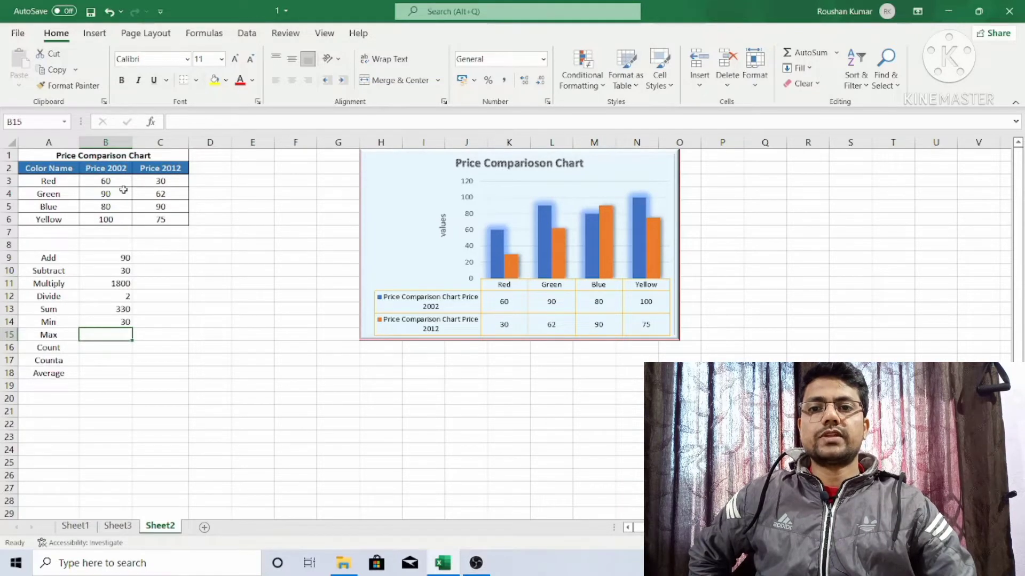
left_click(151, 122)
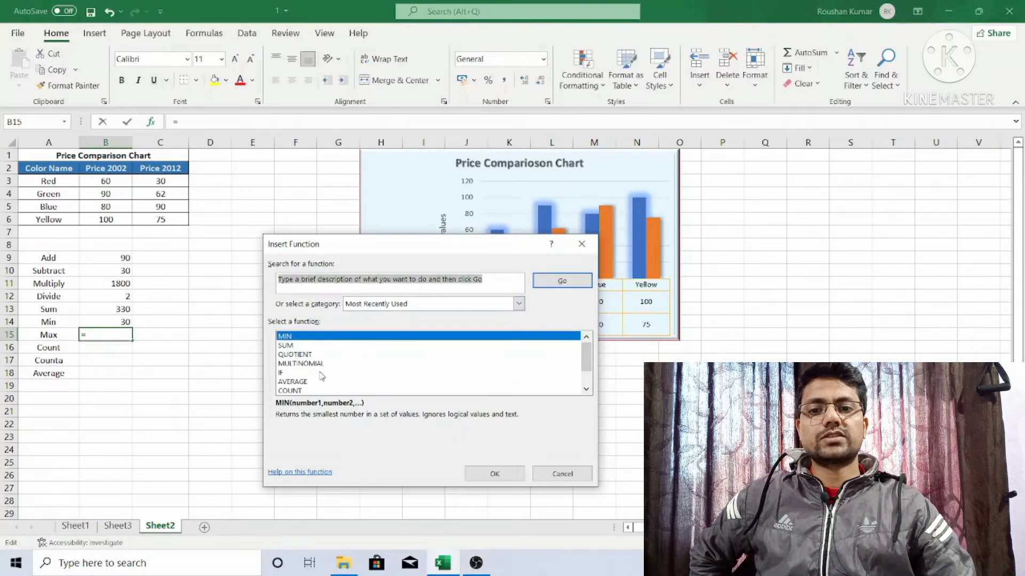
scroll(305, 365, "down", 1)
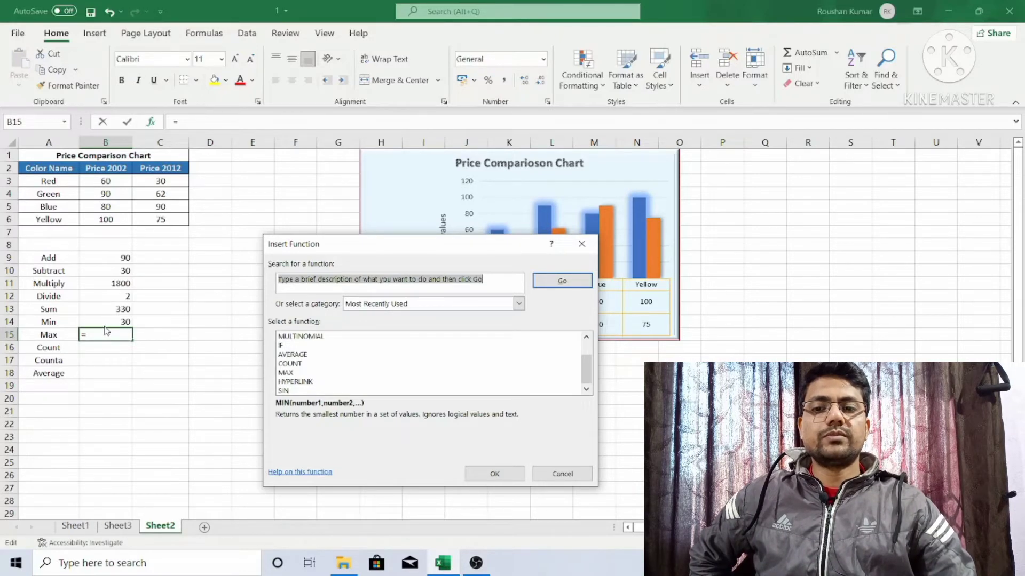
left_click(286, 374)
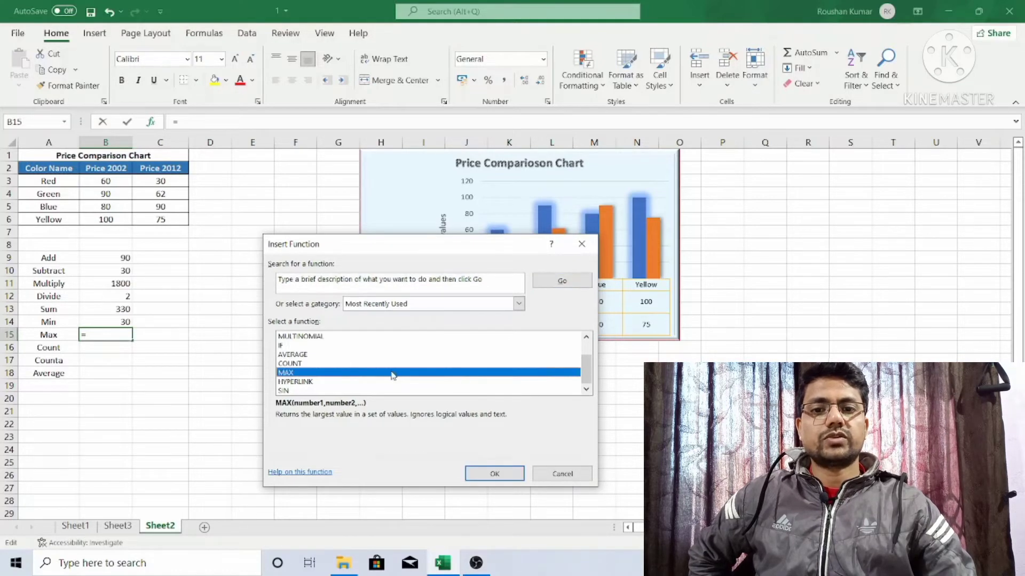
left_click(491, 473)
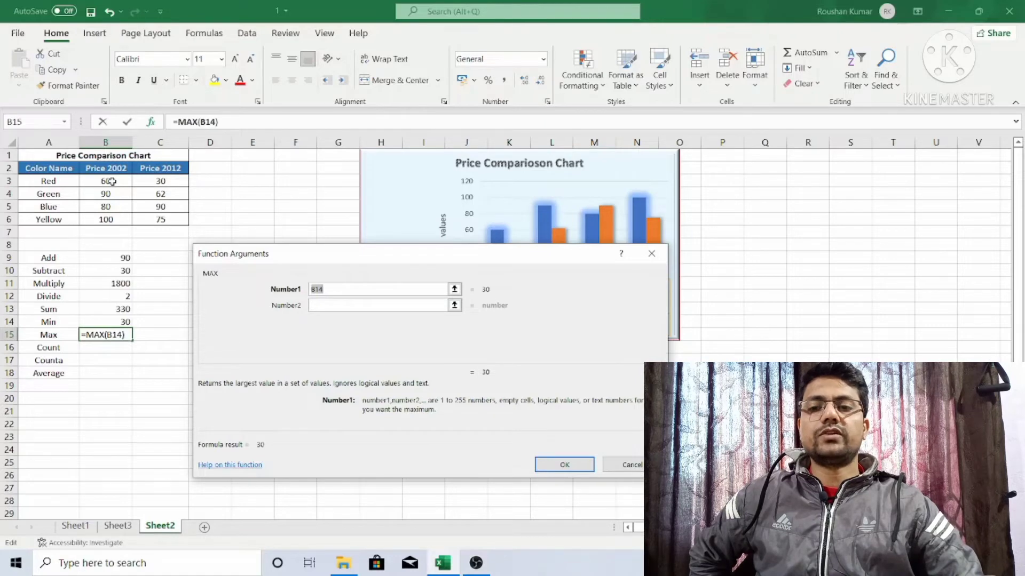
left_click_drag(109, 182, 160, 218)
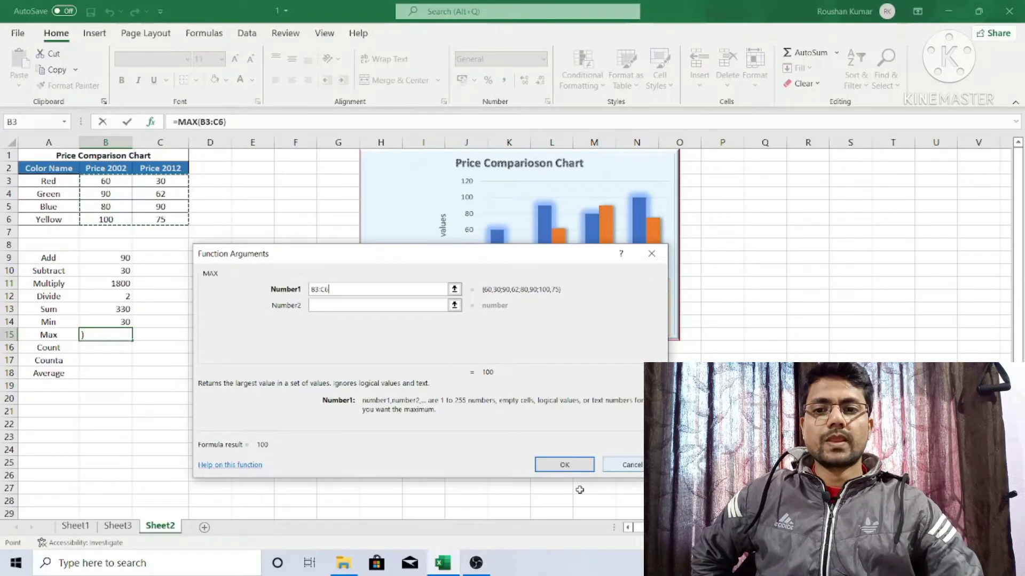
left_click(553, 467)
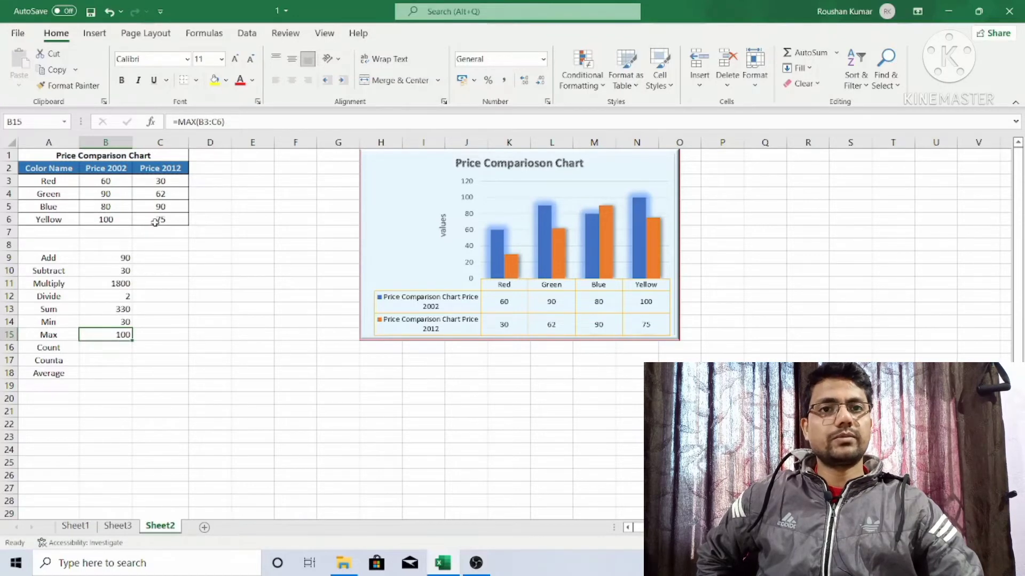
Insert the COUNT function in cell B16 to count the numeric cells in the range B3:C6.
left_click(89, 349)
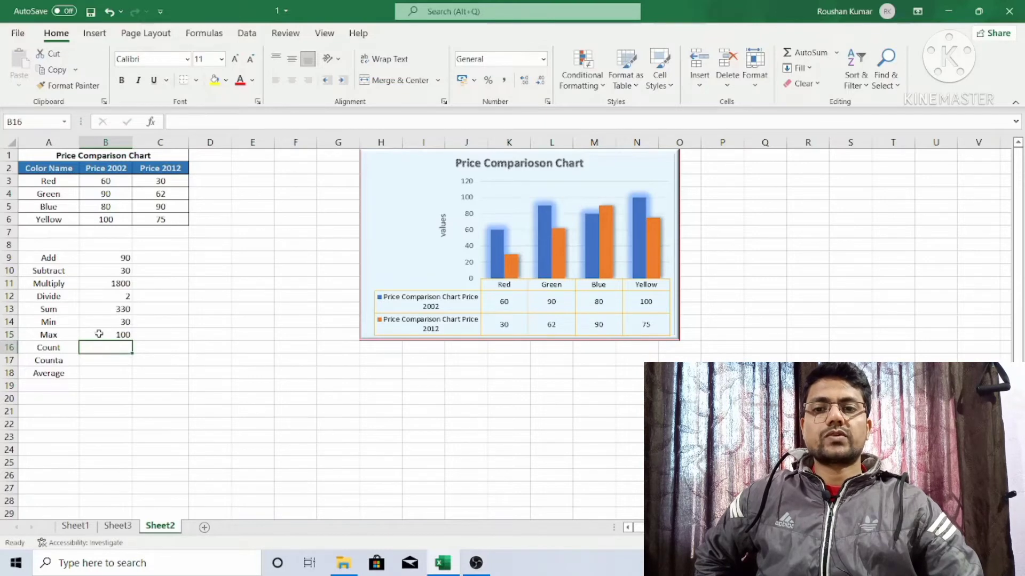
left_click(153, 123)
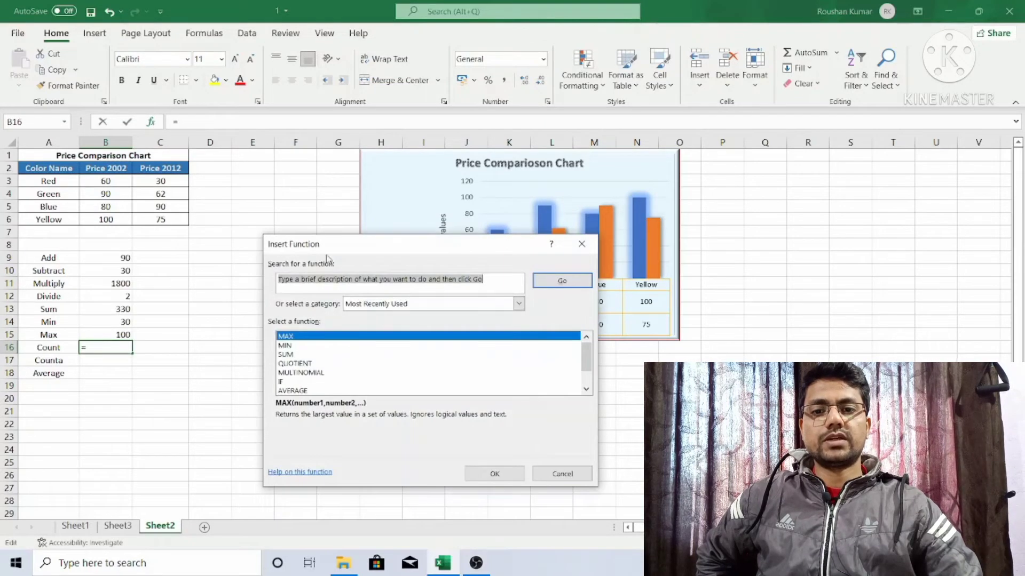
scroll(323, 360, "down", 1)
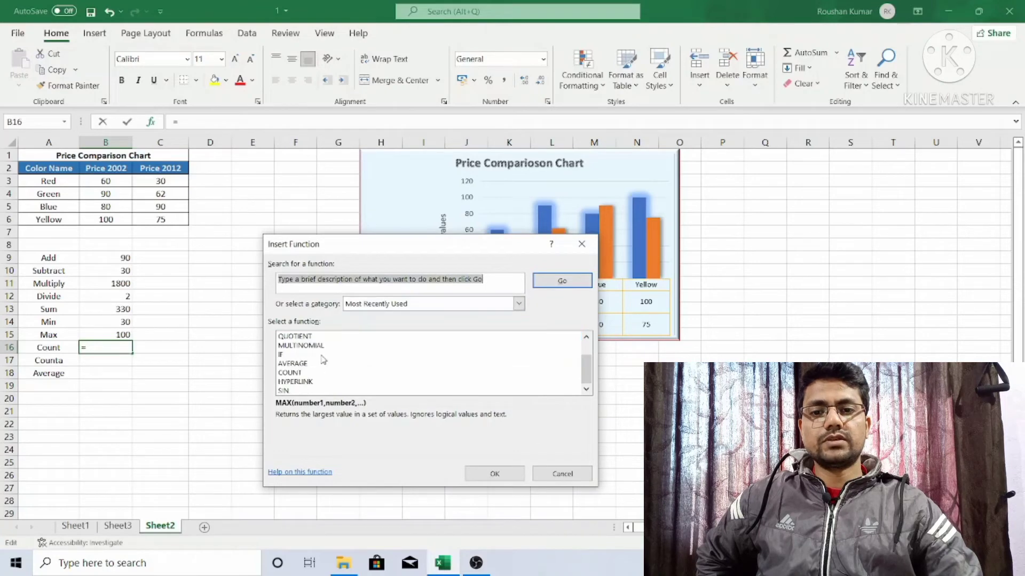
left_click(289, 373)
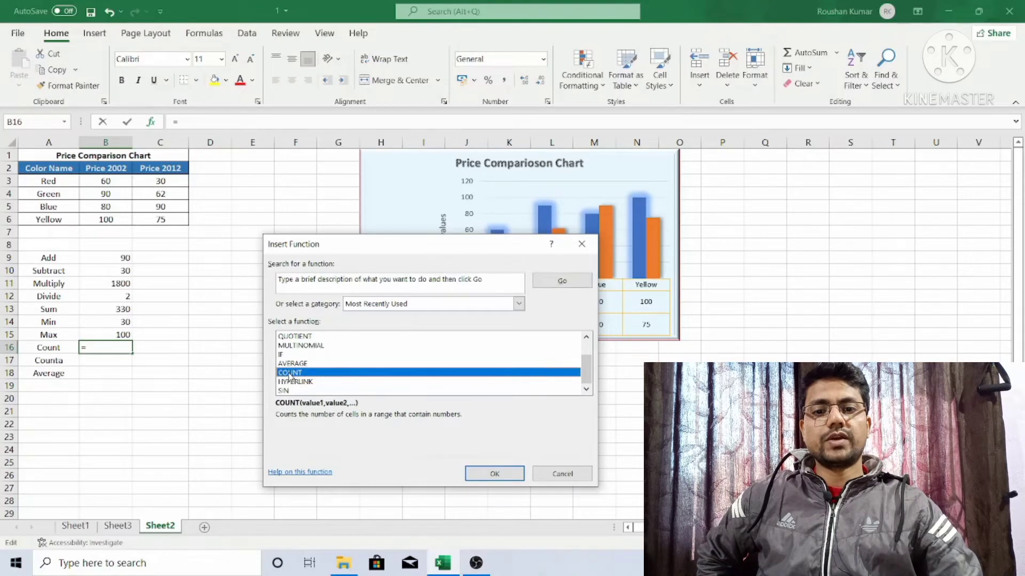
left_click(472, 480)
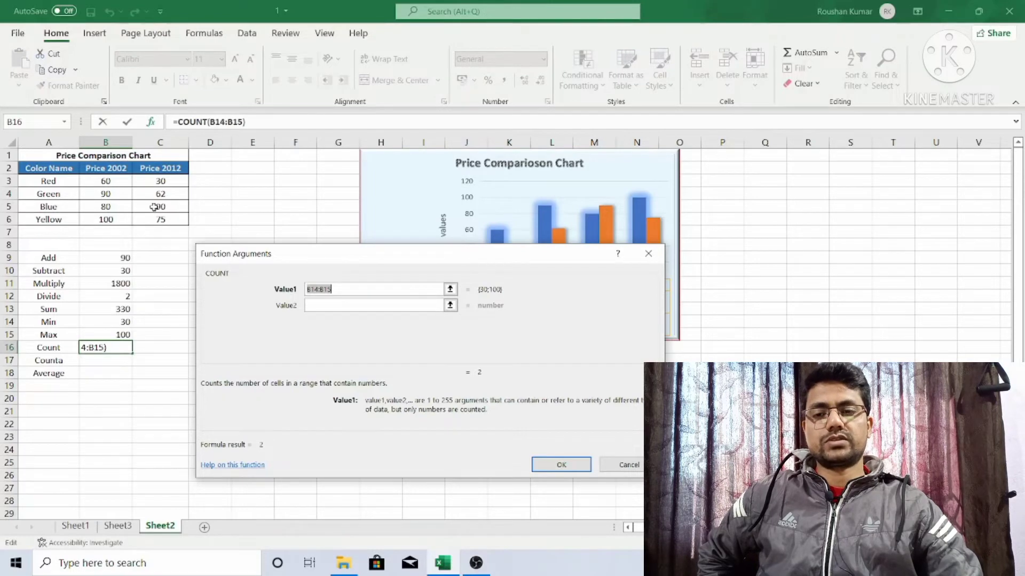
left_click(101, 182)
left_click_drag(101, 182, 152, 218)
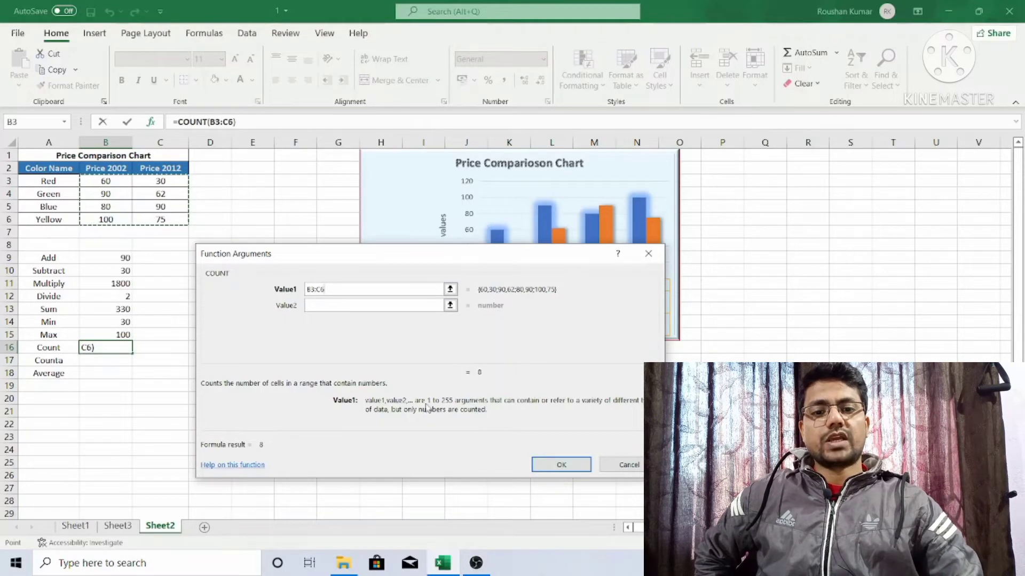
left_click(555, 466)
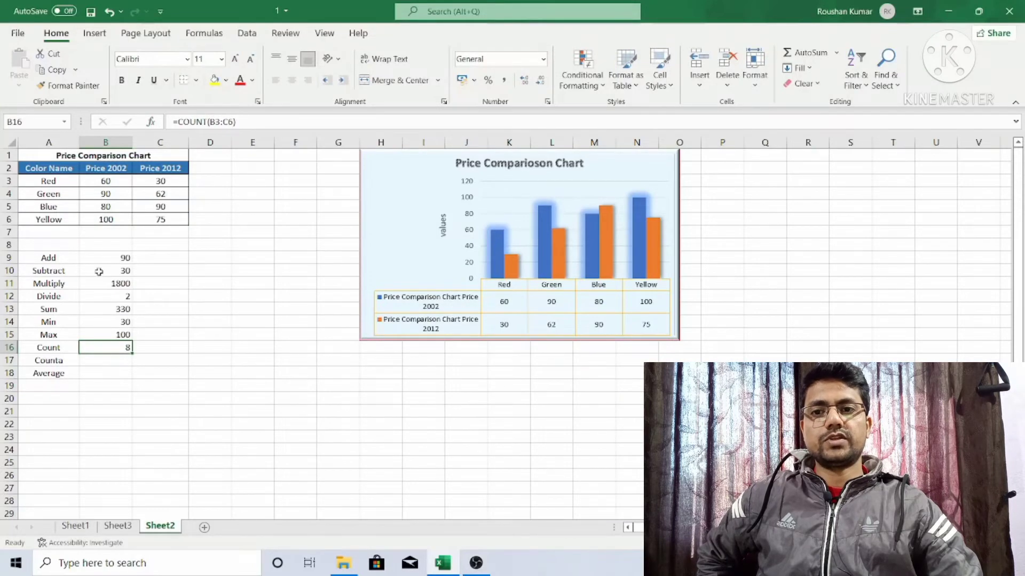
Go through the individual Price 2002 and Price 2012 cells covered by the count.
left_click(110, 190)
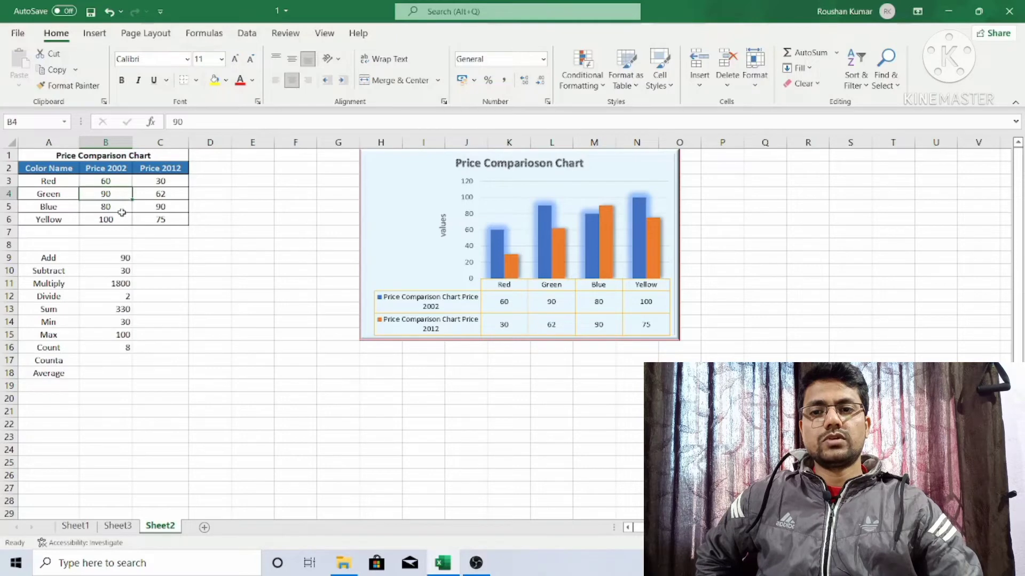
left_click(121, 210)
left_click(118, 221)
left_click(155, 185)
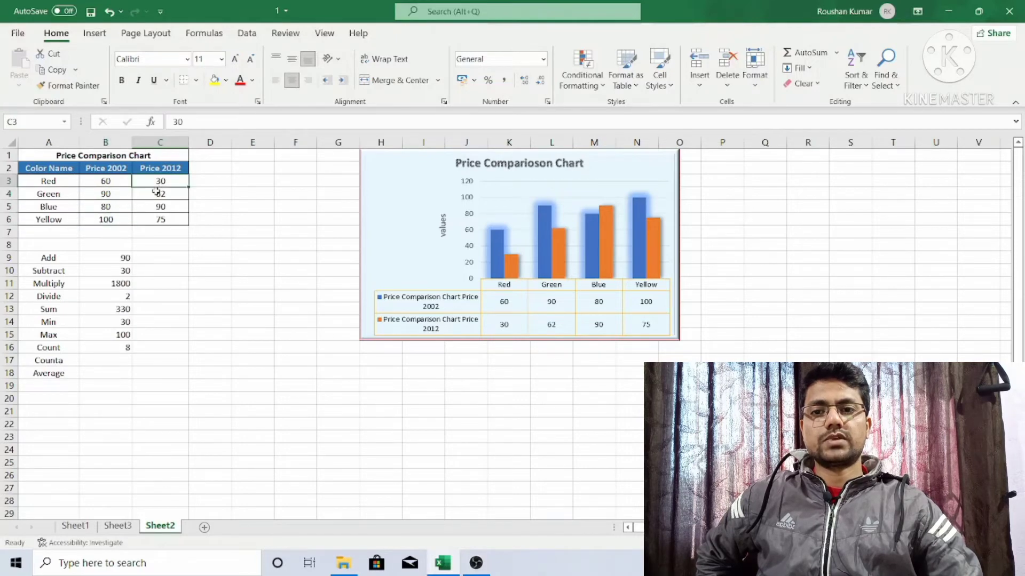
left_click(157, 192)
left_click(155, 209)
left_click(155, 220)
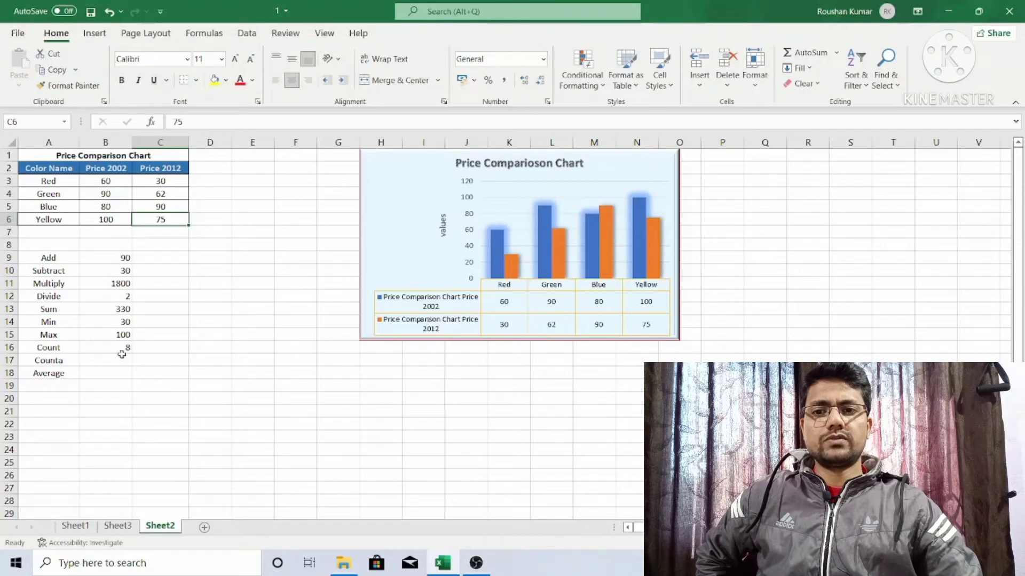
Review the arguments of the COUNT function in cell B16.
left_click(121, 352)
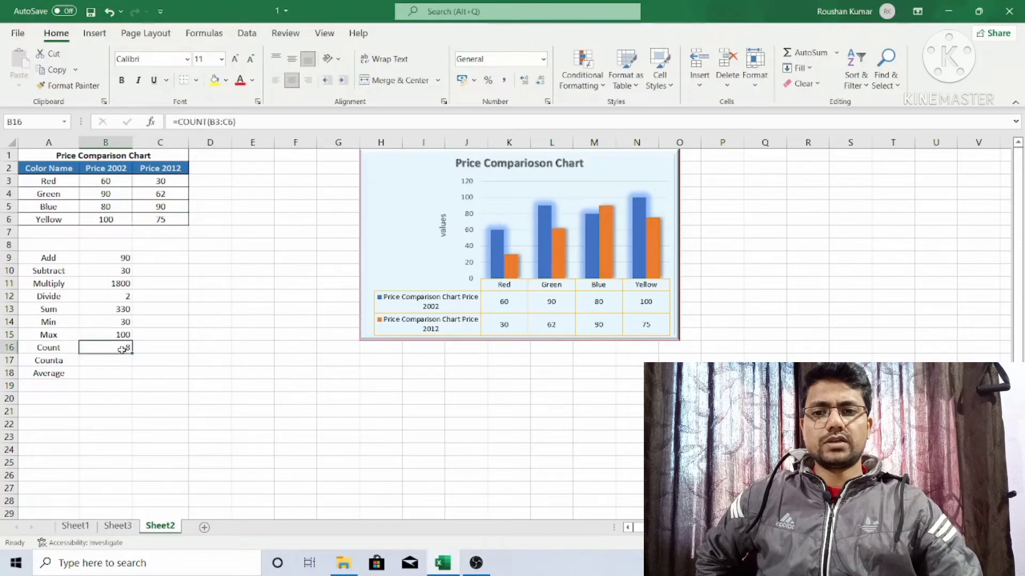
left_click(151, 122)
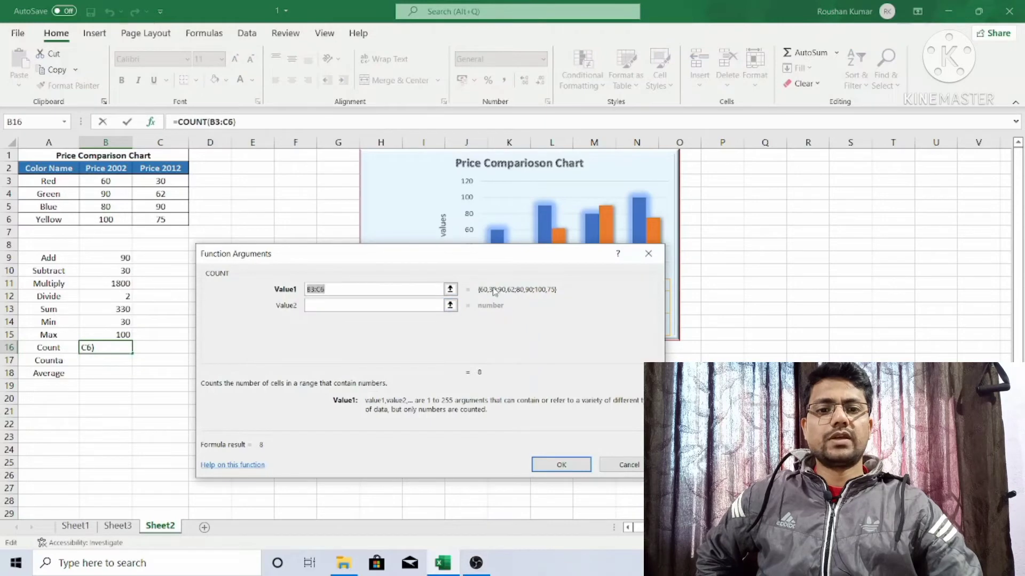
left_click(620, 466)
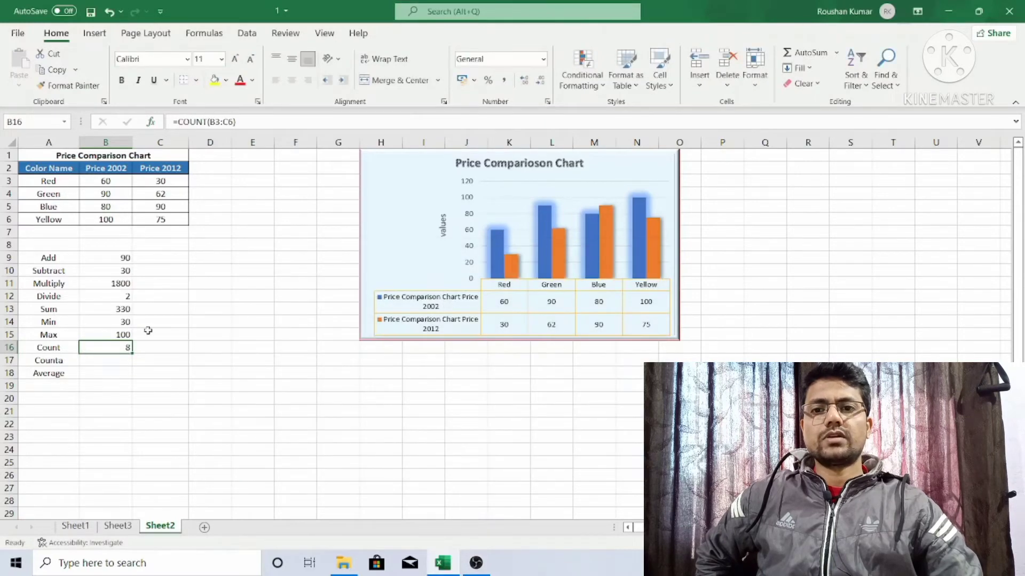
left_click(151, 122)
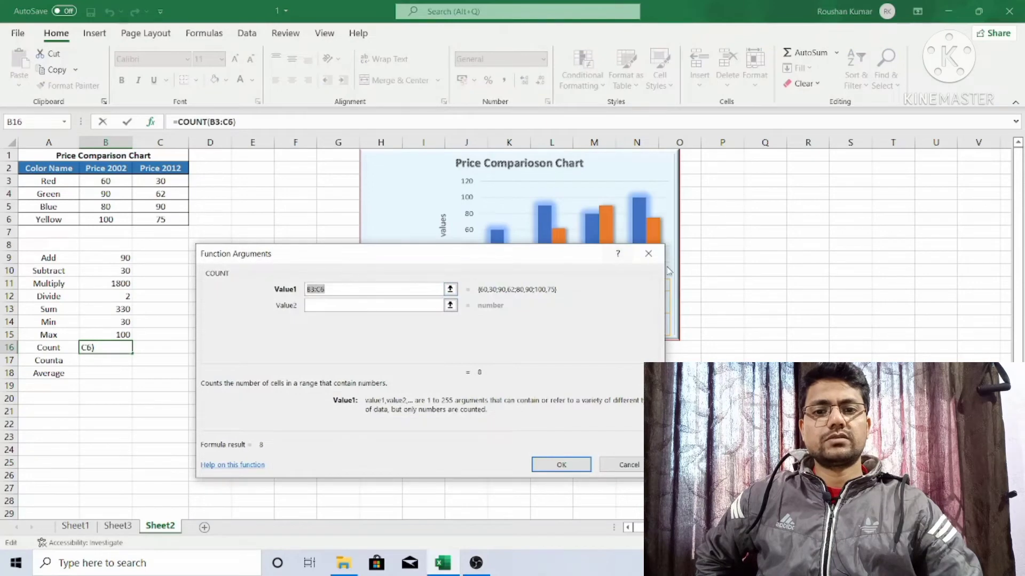
left_click(648, 253)
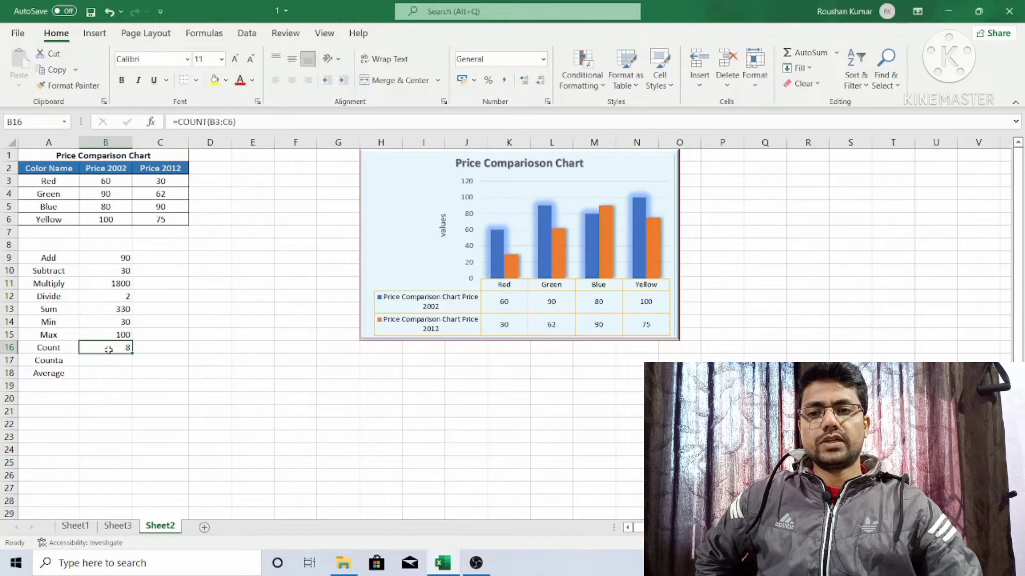
Clear the COUNT formula from cell B16.
key("Delete")
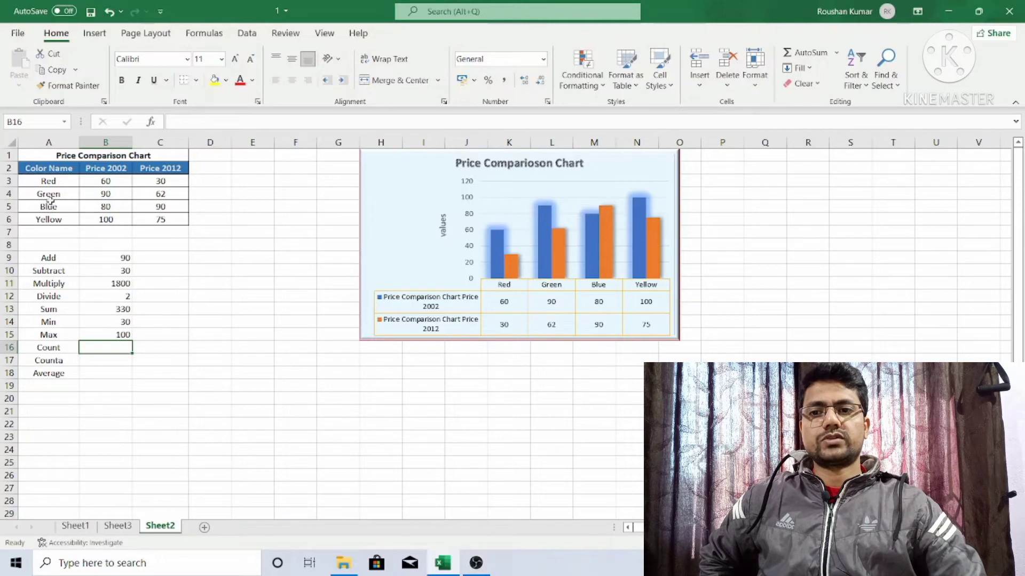
left_click(50, 181)
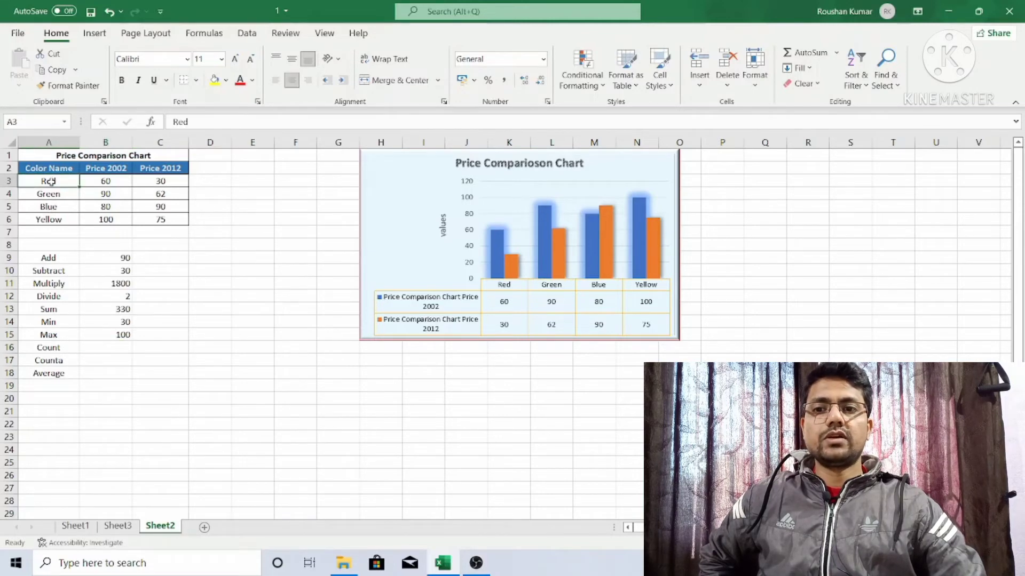
left_click(125, 347)
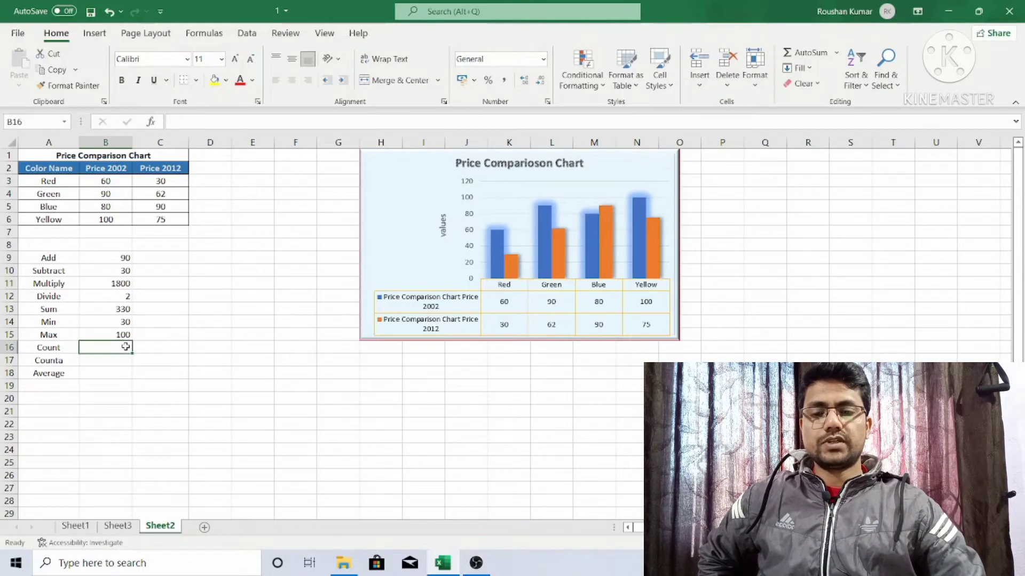
Insert the COUNT function in cell B16 over the range A3:C6, including the color names.
left_click(151, 122)
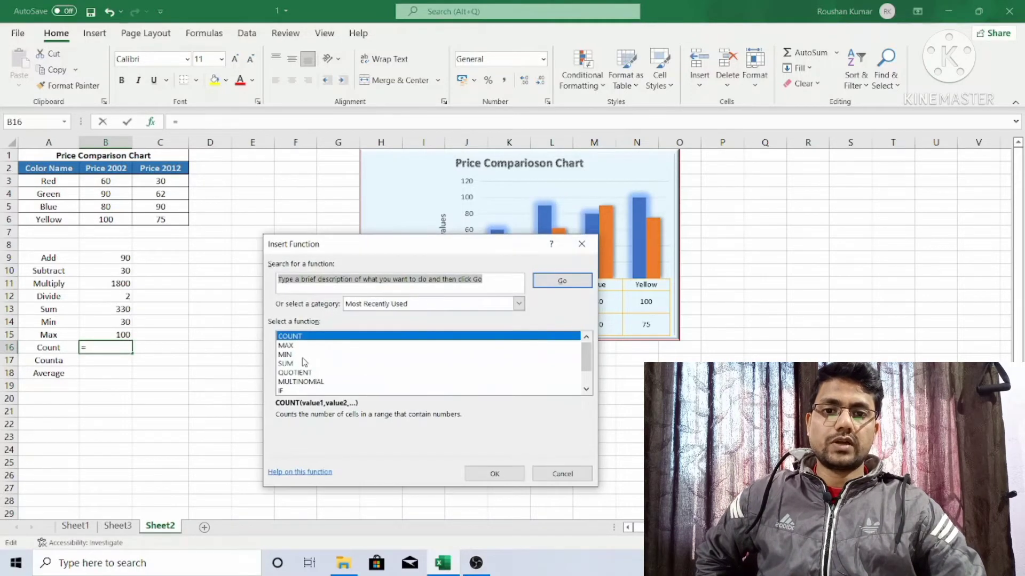
left_click(299, 340)
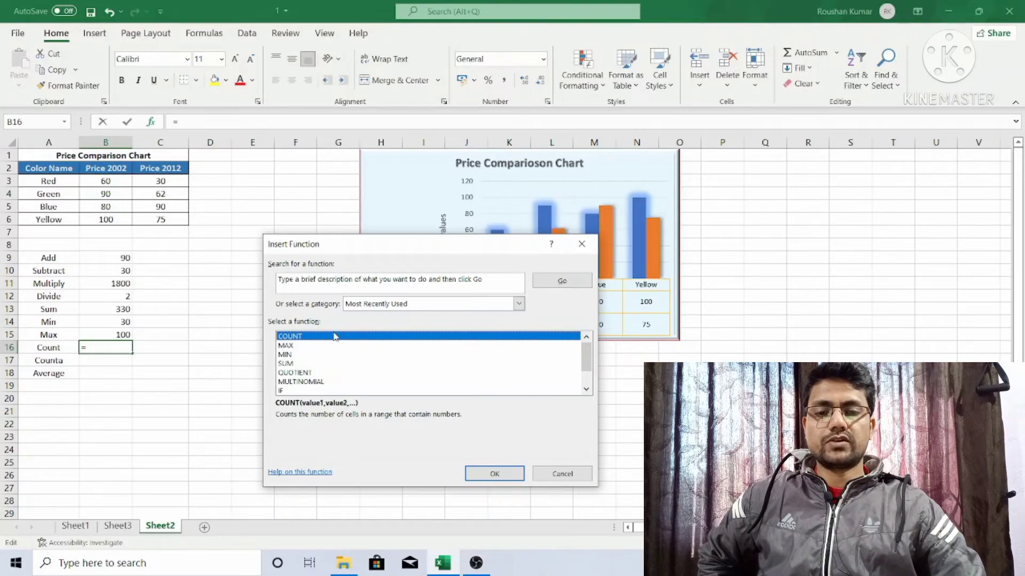
left_click(493, 475)
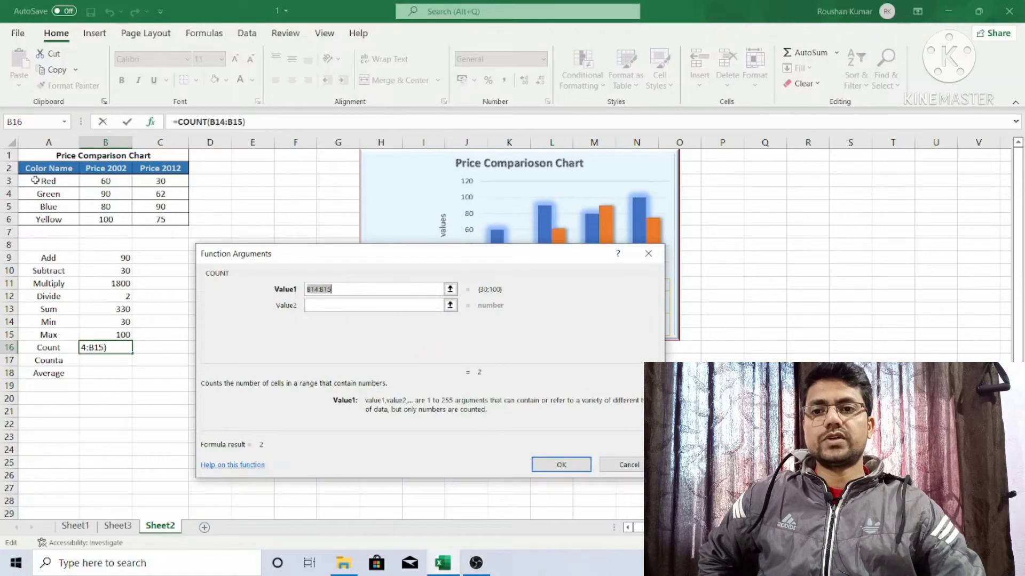
left_click_drag(35, 181, 149, 217)
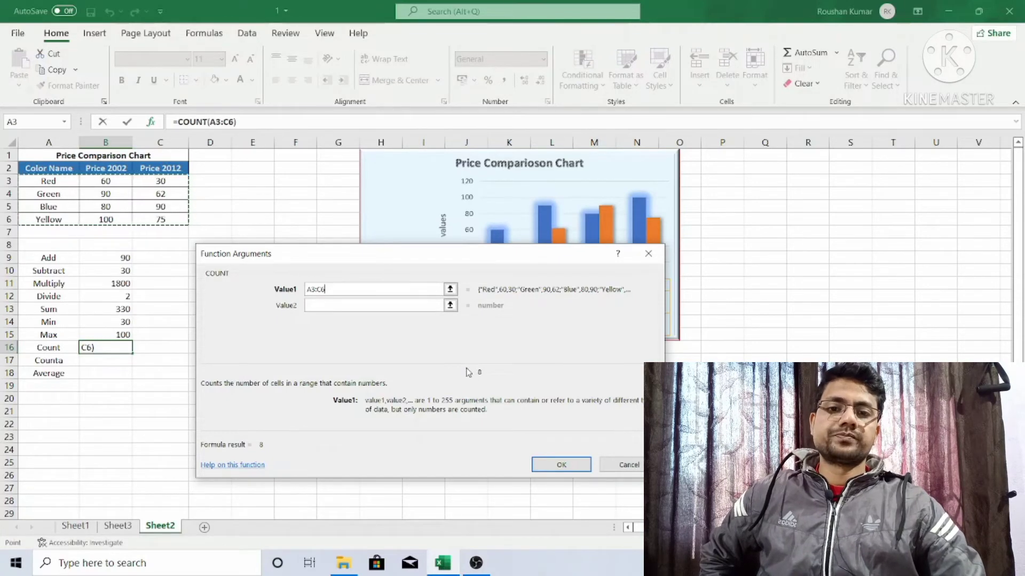
left_click(562, 465)
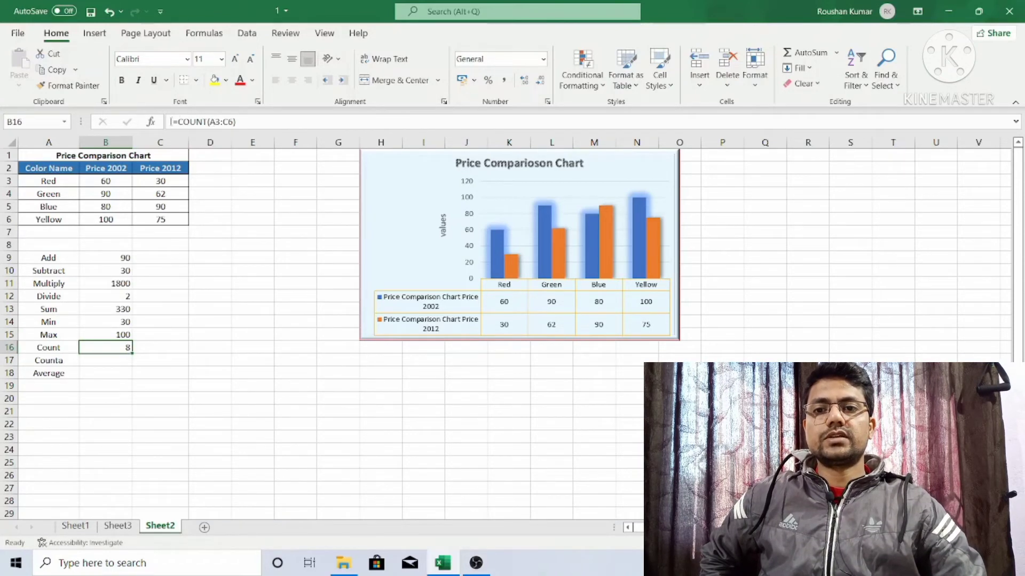
Search the function list for counta and insert the COUNTA function in cell B17 over the range A3:C6.
left_click(103, 360)
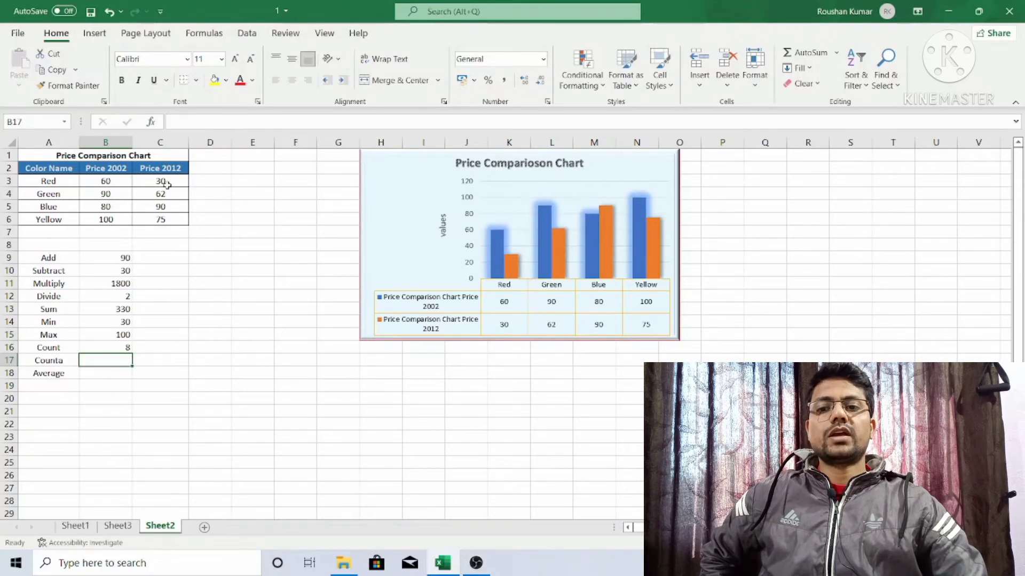
left_click(151, 123)
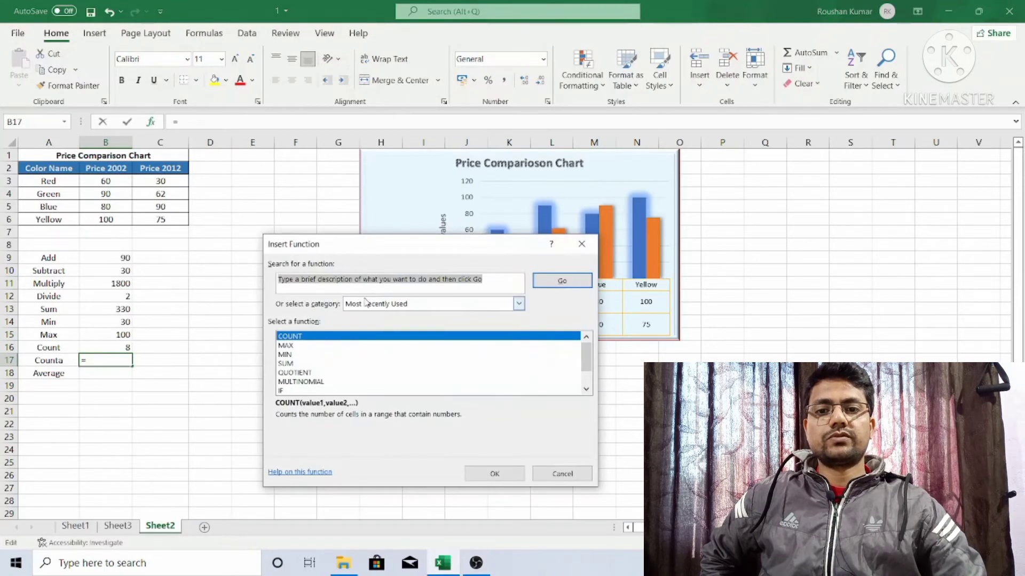
scroll(337, 385, "down", 1)
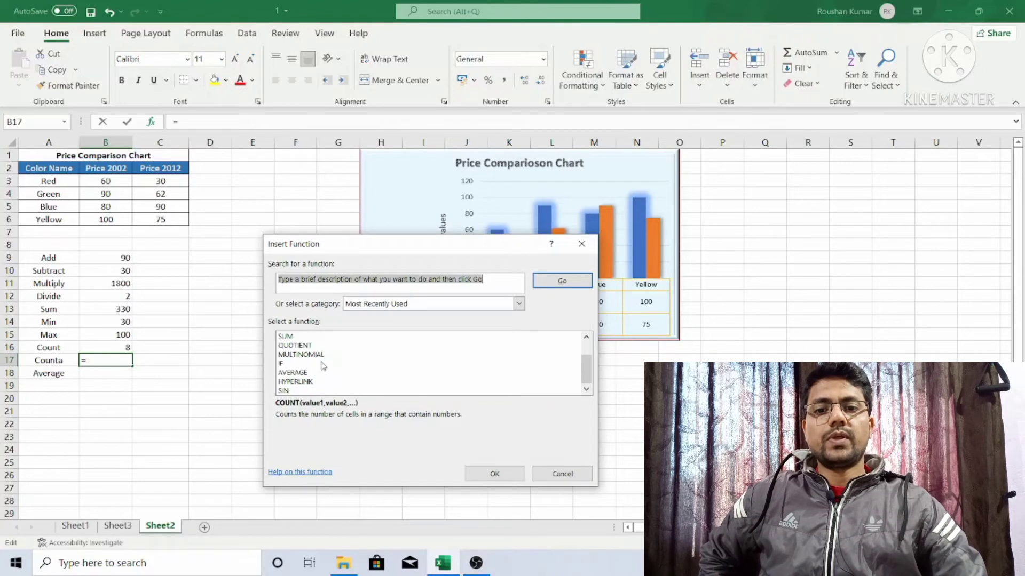
scroll(318, 359, "up", 1)
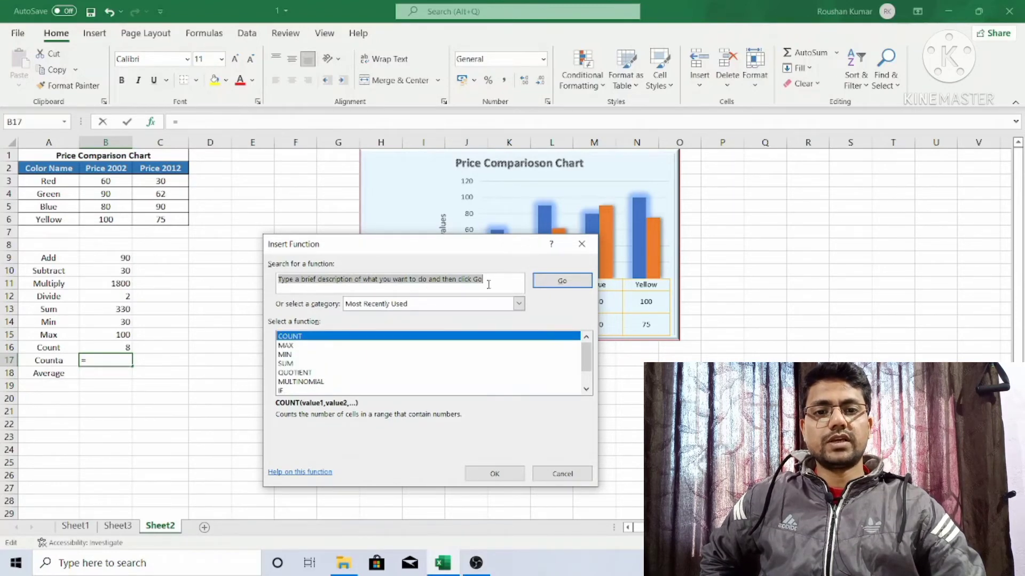
type("c")
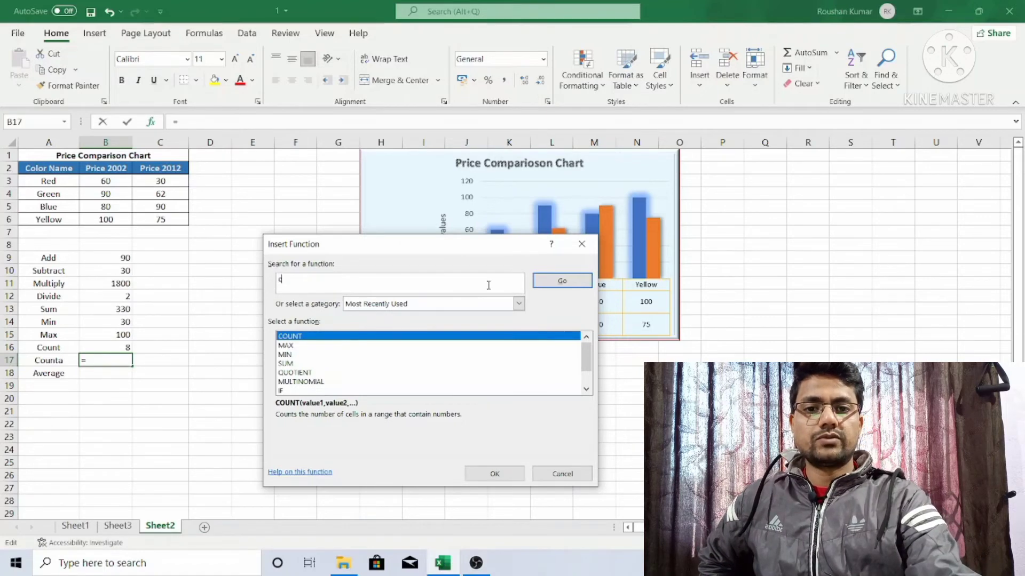
type("ount")
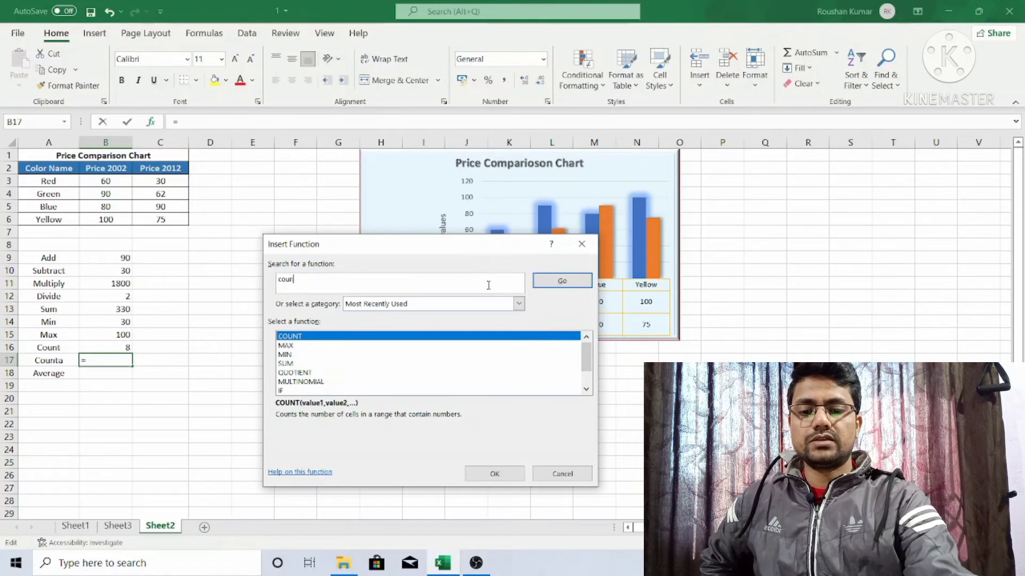
type("a")
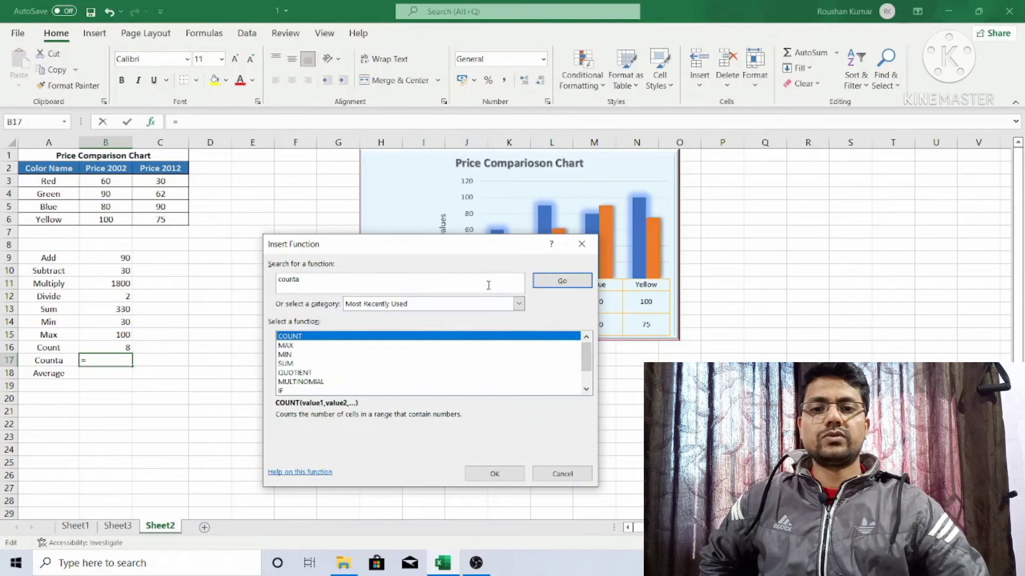
left_click(564, 280)
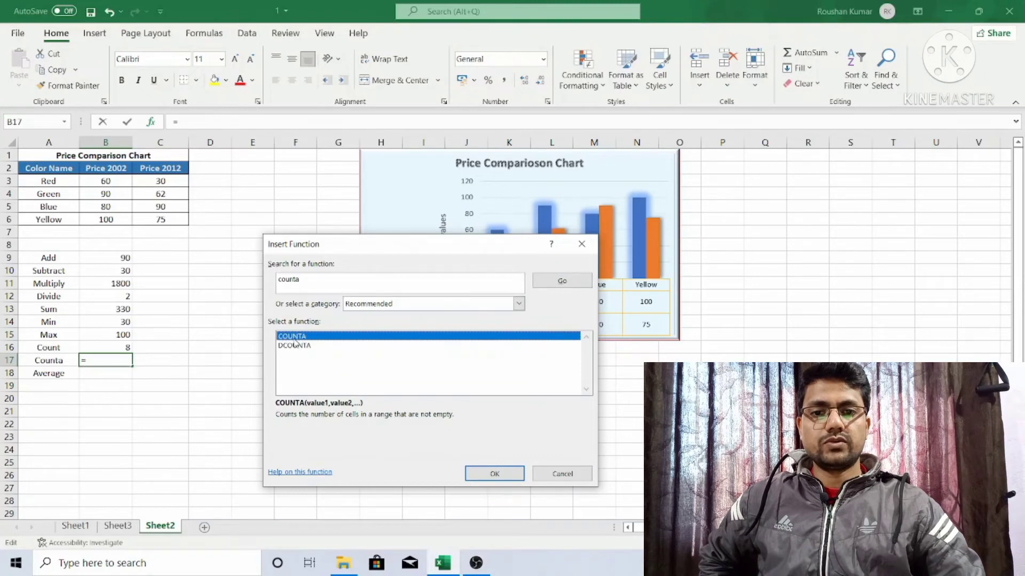
left_click(495, 474)
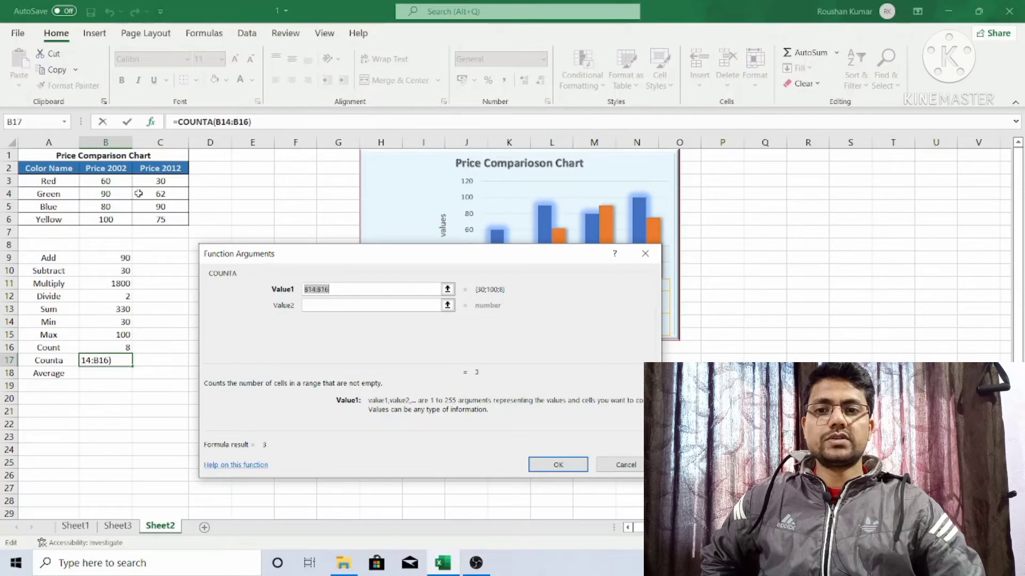
left_click_drag(41, 181, 162, 218)
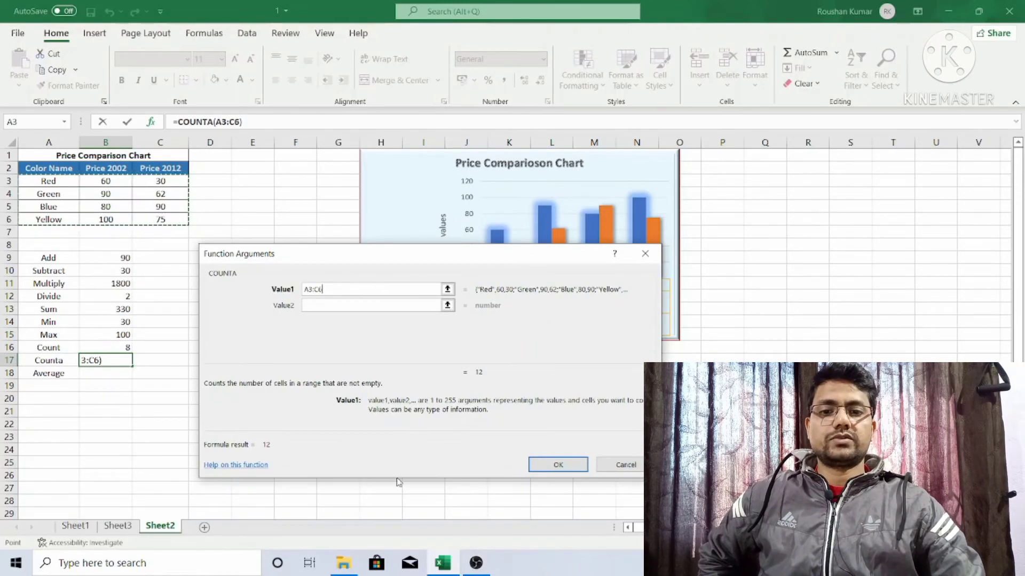
left_click(550, 468)
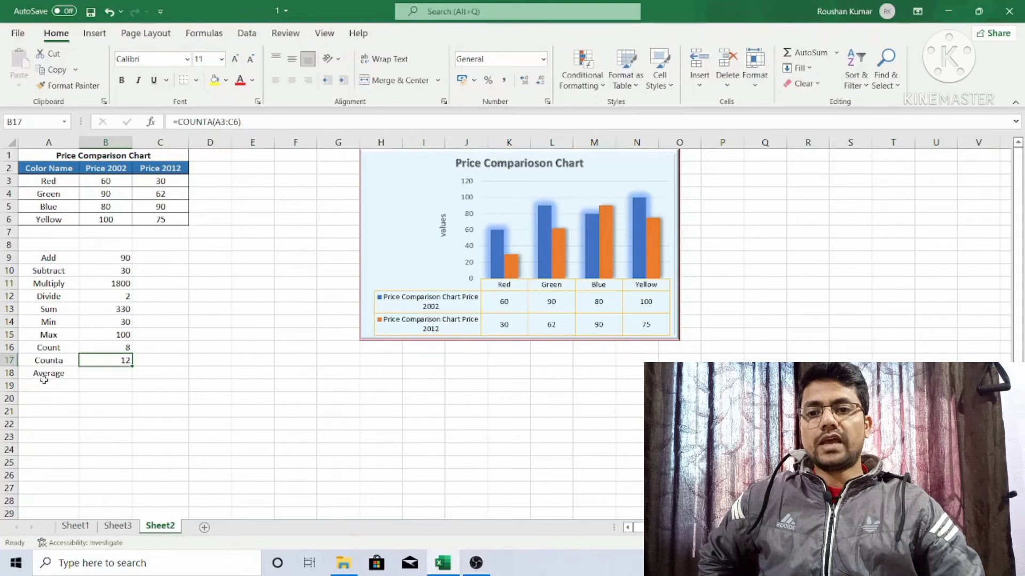
Insert the AVERAGE function in cell B18 for the Price 2002 values in the range B3:B6.
left_click(98, 375)
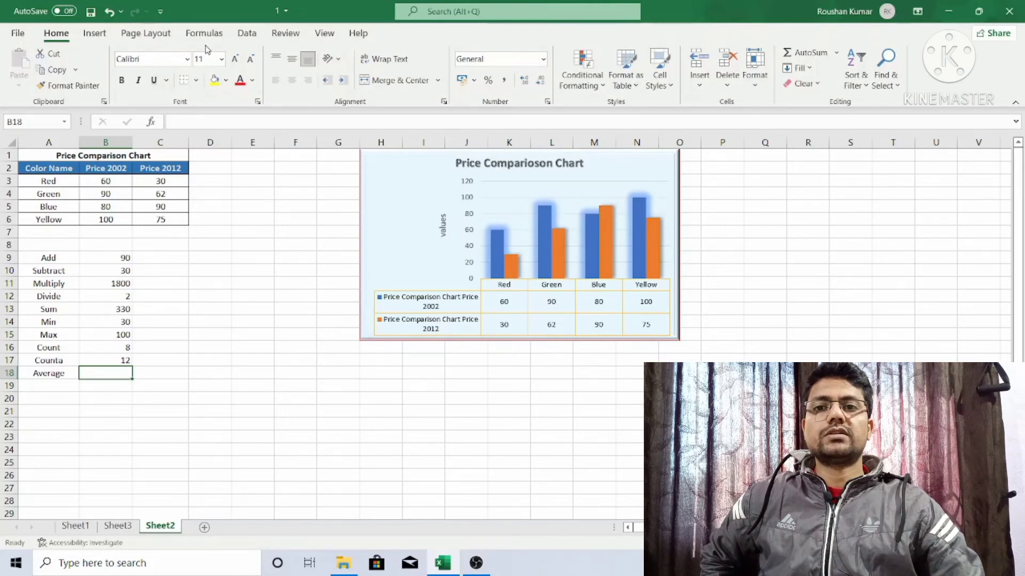
left_click(152, 122)
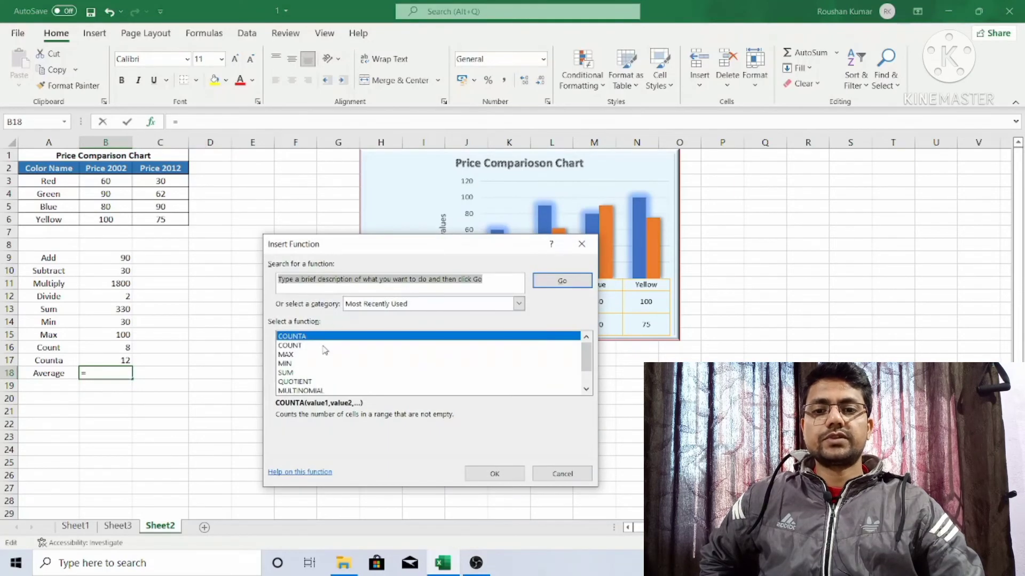
scroll(313, 364, "down", 1)
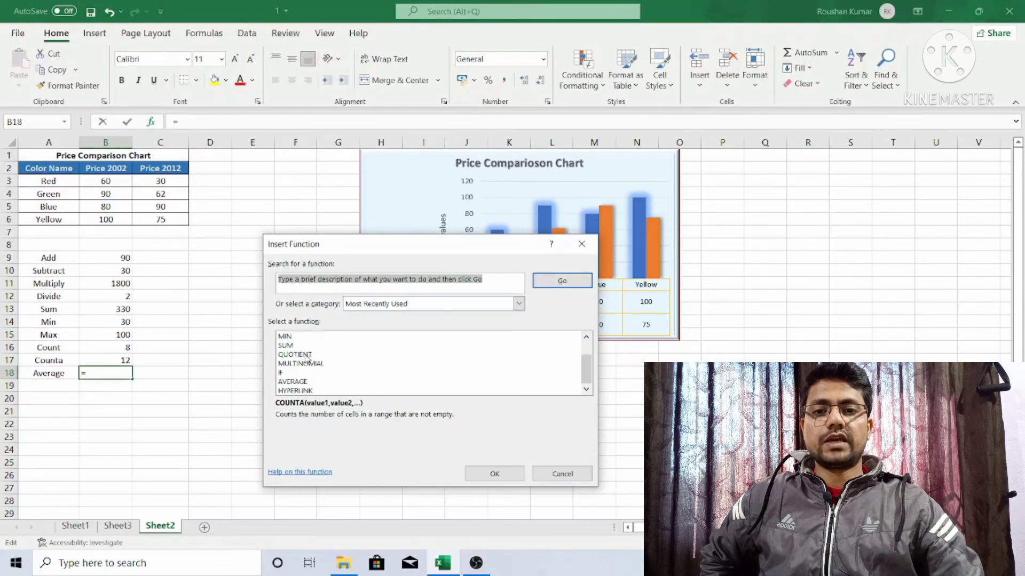
left_click(295, 382)
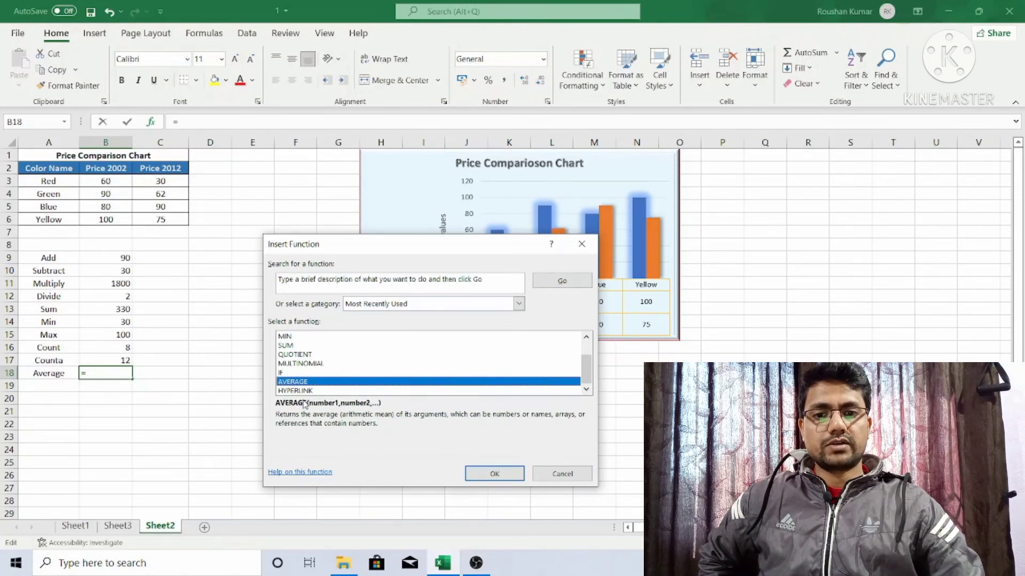
left_click(497, 475)
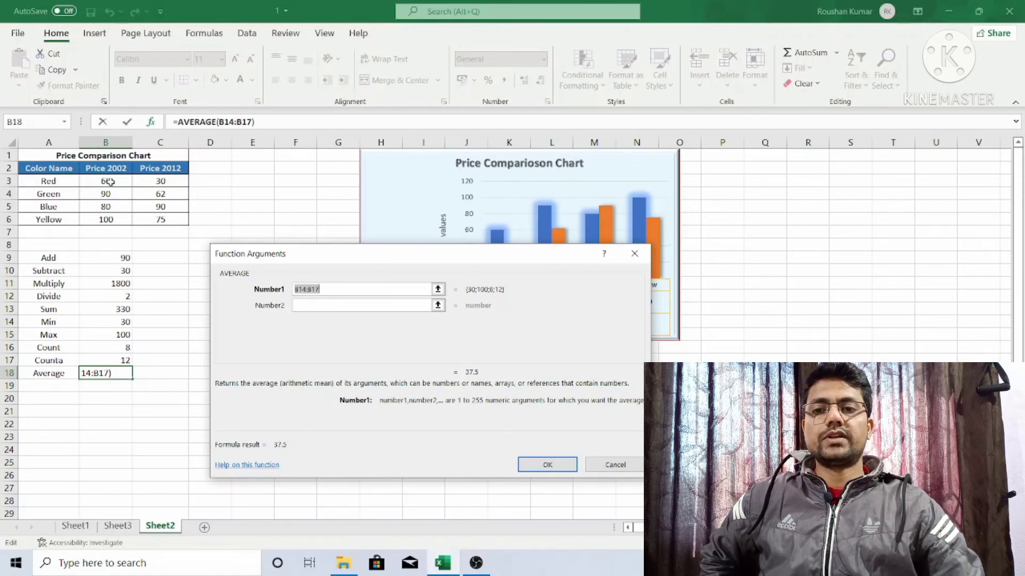
left_click_drag(109, 182, 111, 219)
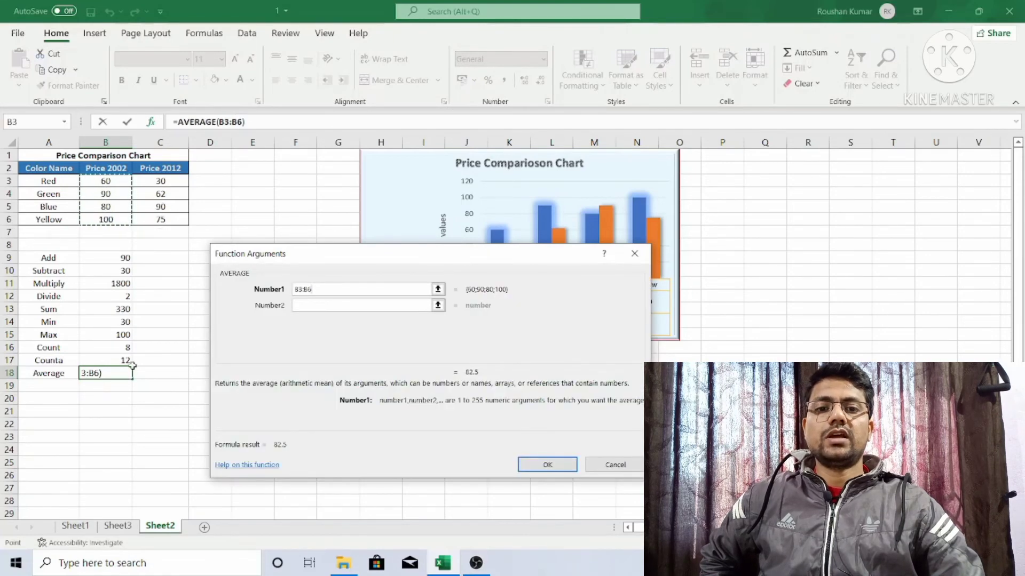
left_click(546, 465)
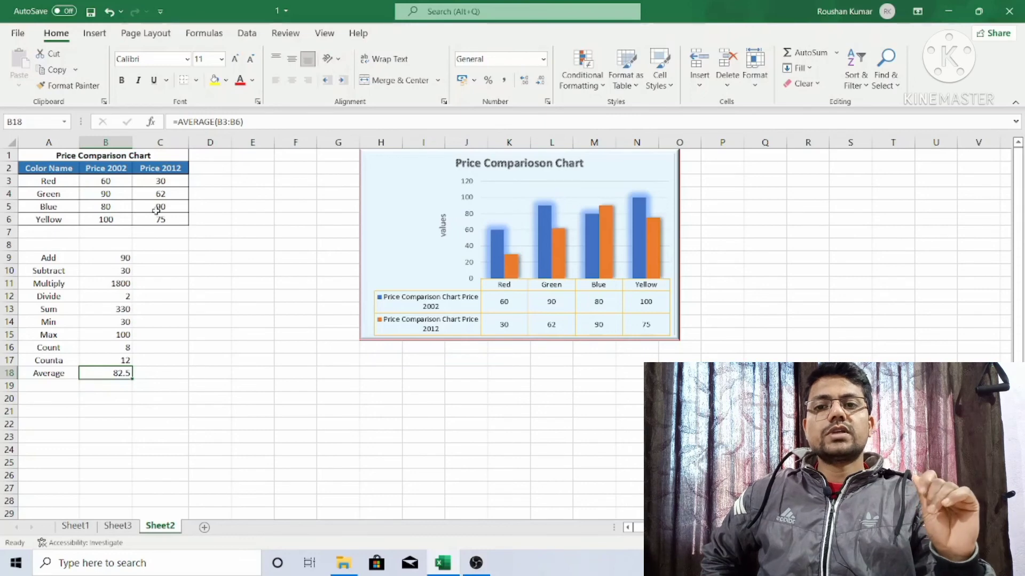
left_click(152, 122)
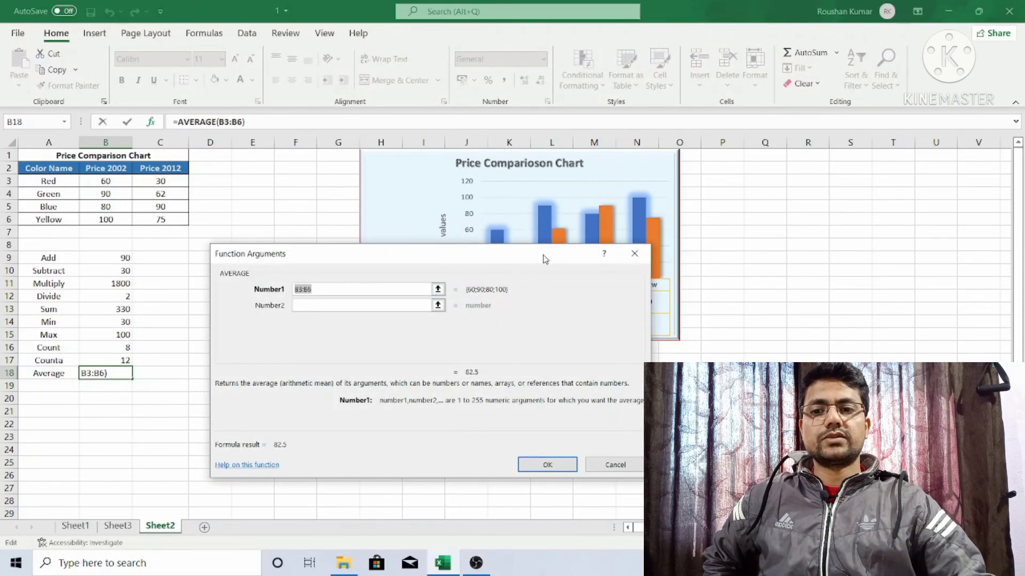
left_click(106, 386)
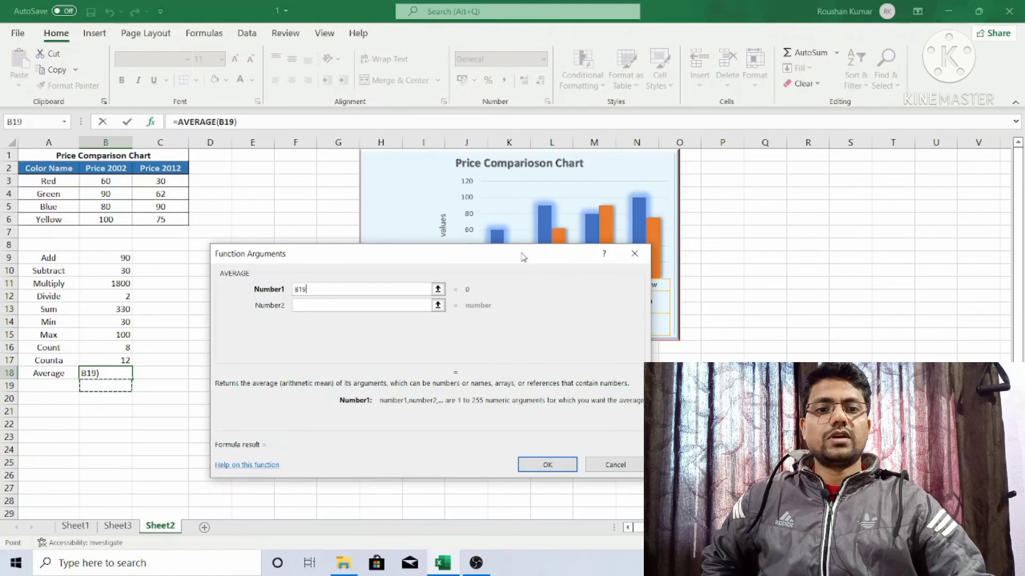
left_click(634, 253)
left_click(109, 436)
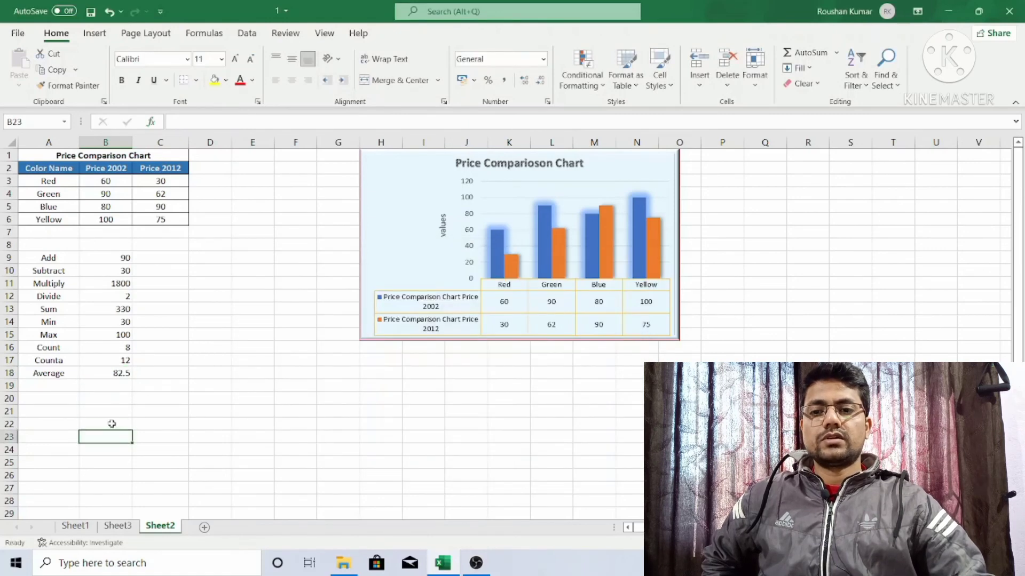
left_click(150, 122)
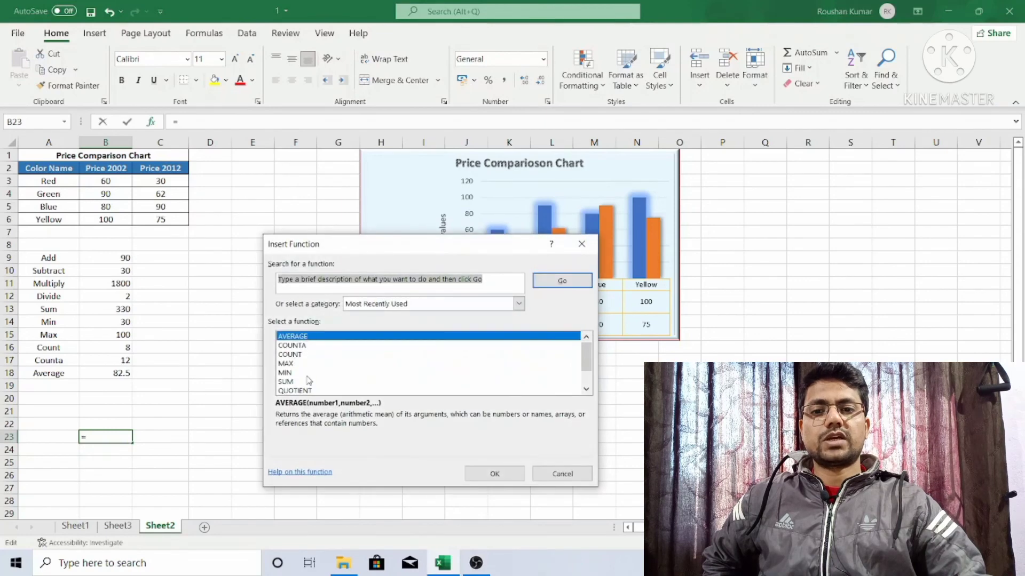
scroll(300, 389, "down", 1)
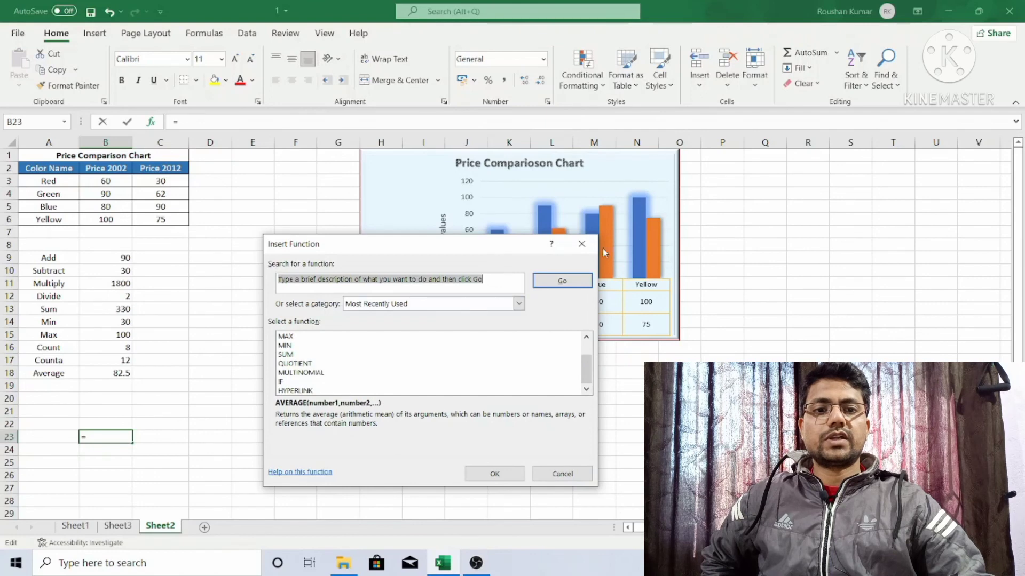
left_click(580, 245)
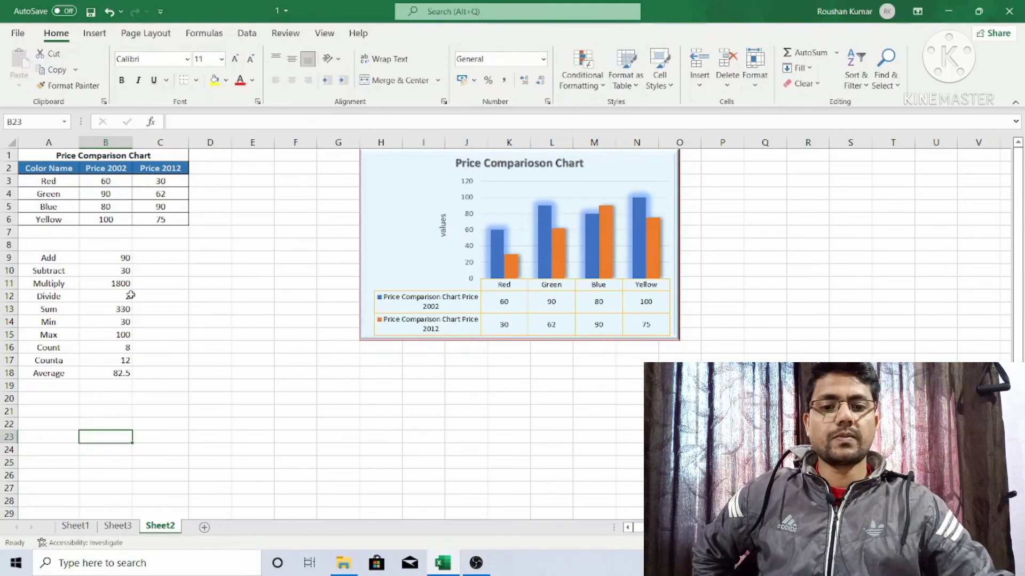
left_click(476, 563)
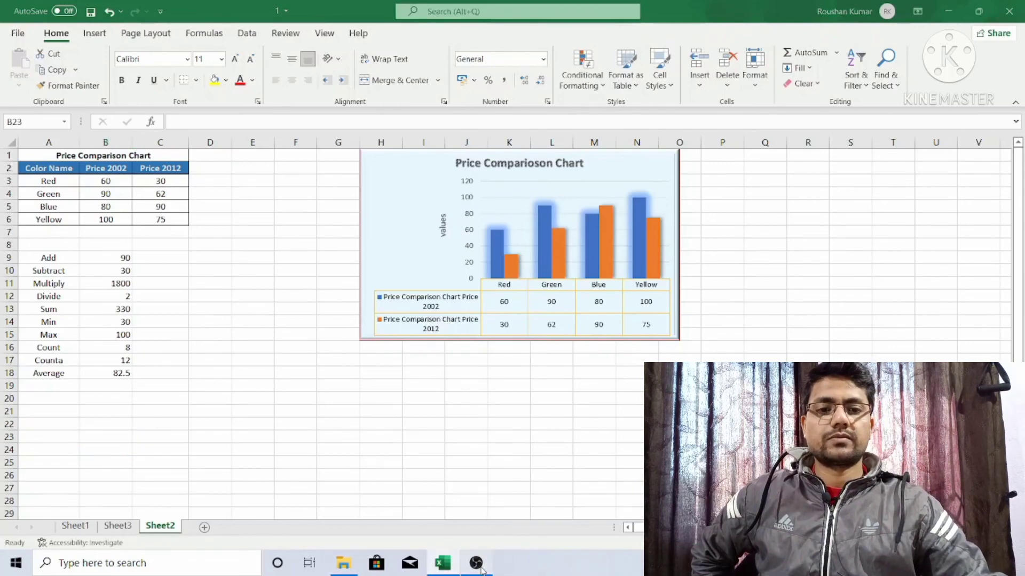